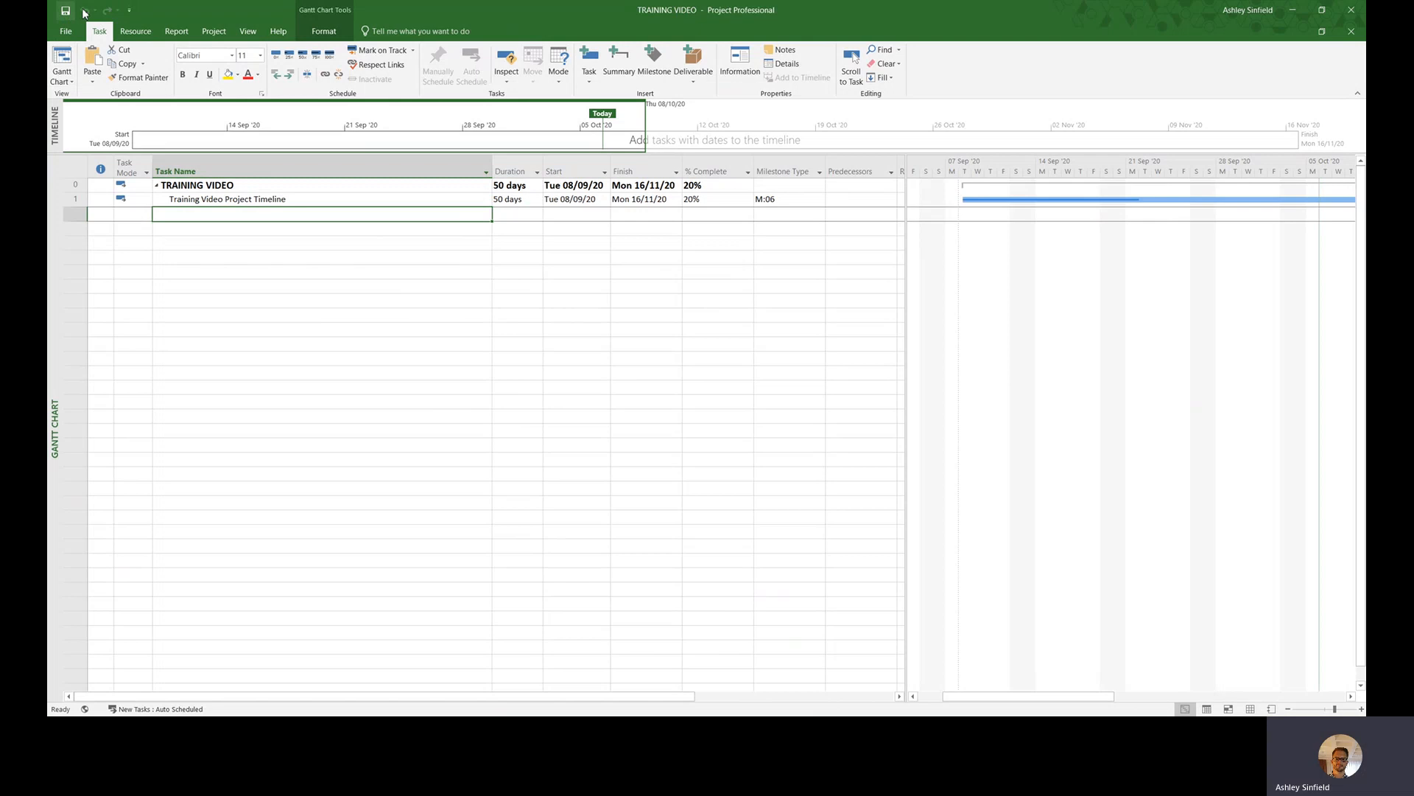
Add the Publish command from the All Commands list to the Quick Access Toolbar, placing it after Save.
left_click(130, 12)
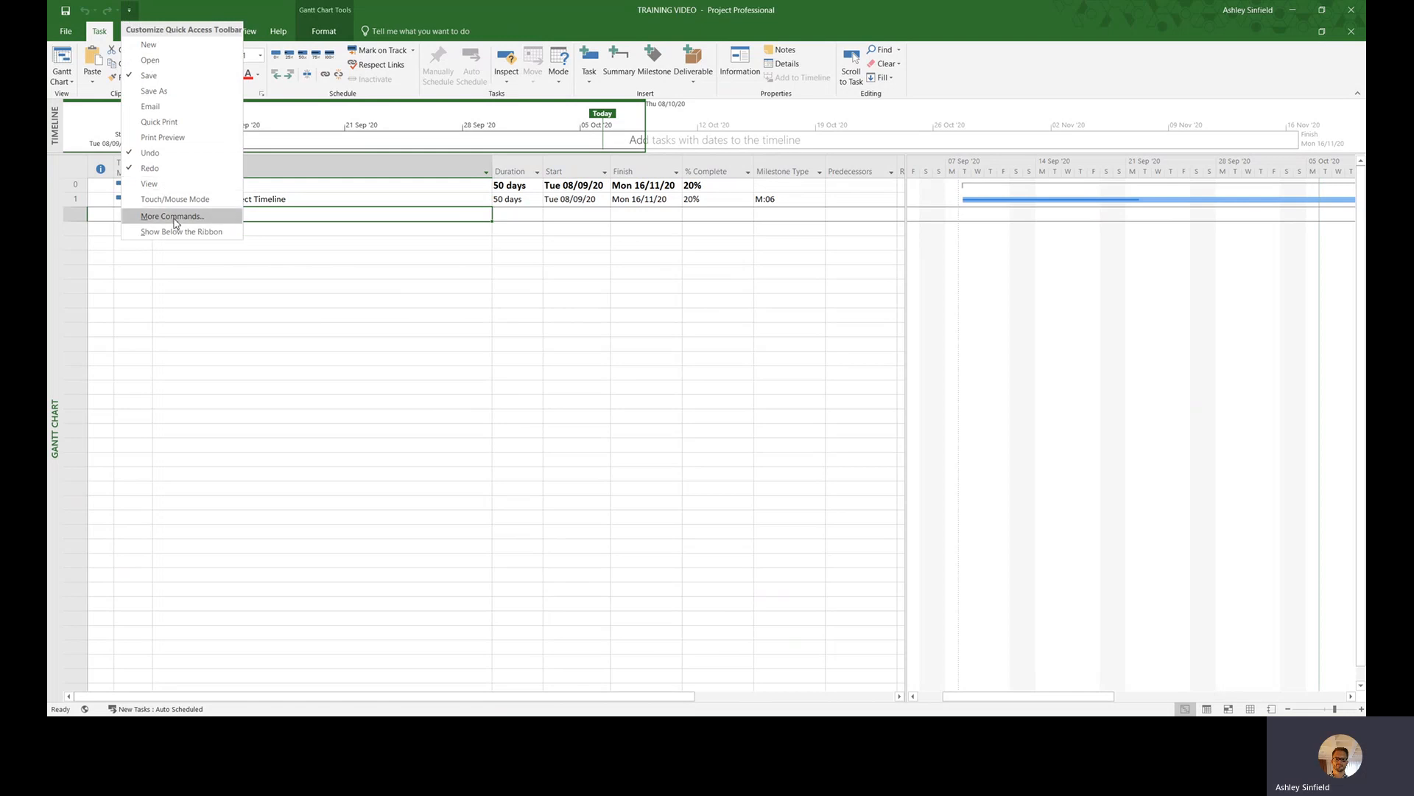
left_click(175, 218)
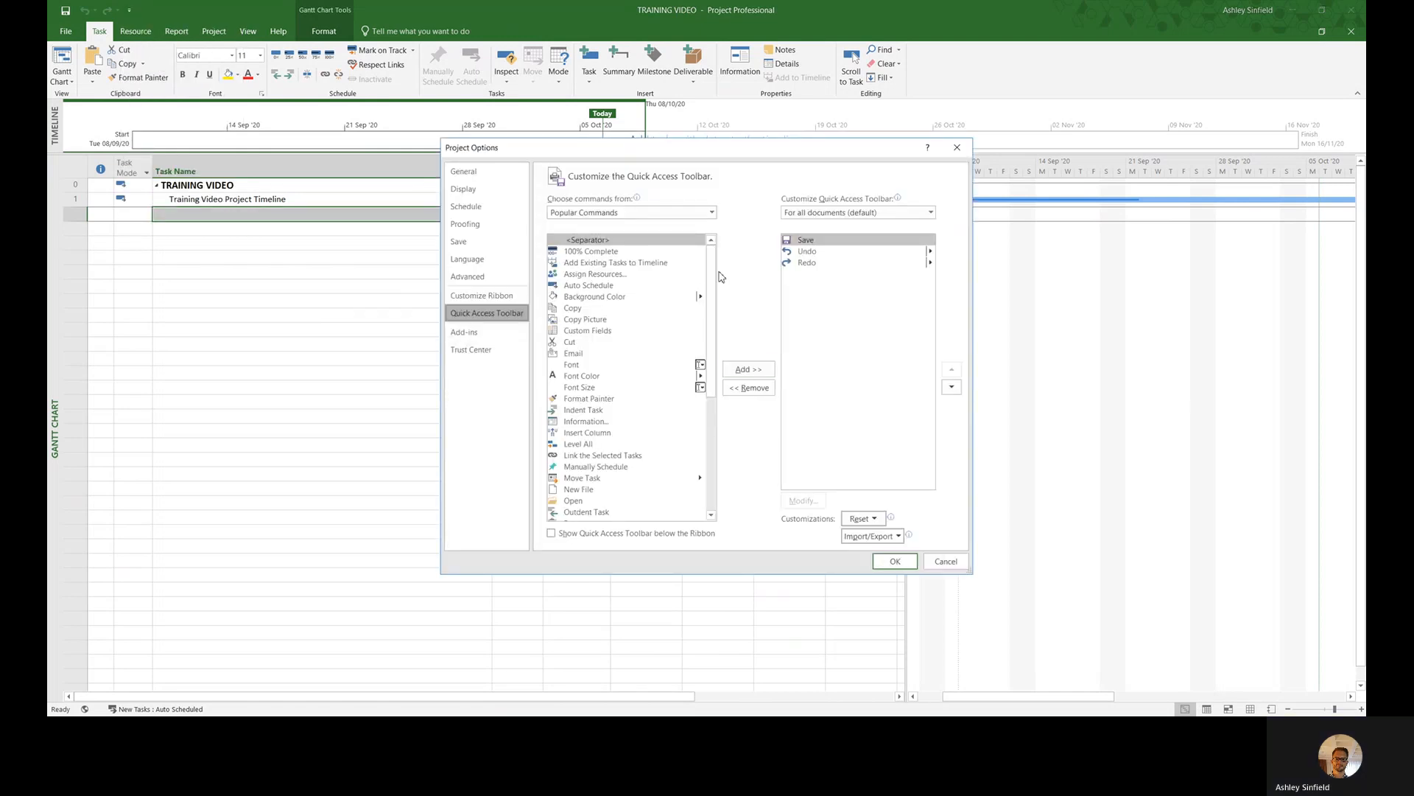
mouse_move(716, 275)
left_mouse_down()
mouse_move(713, 359)
mouse_move(714, 275)
left_mouse_up()
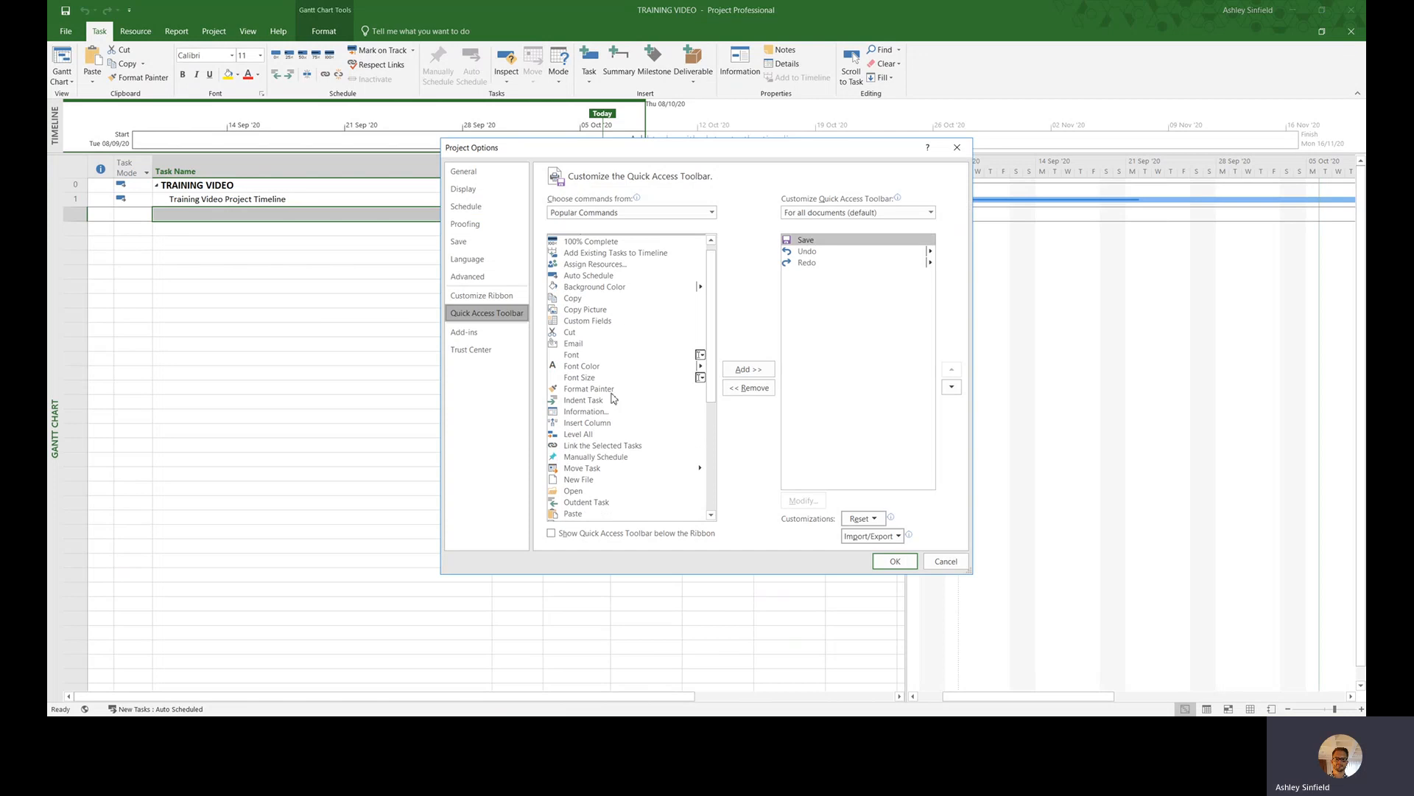
left_click_drag(712, 348, 713, 321)
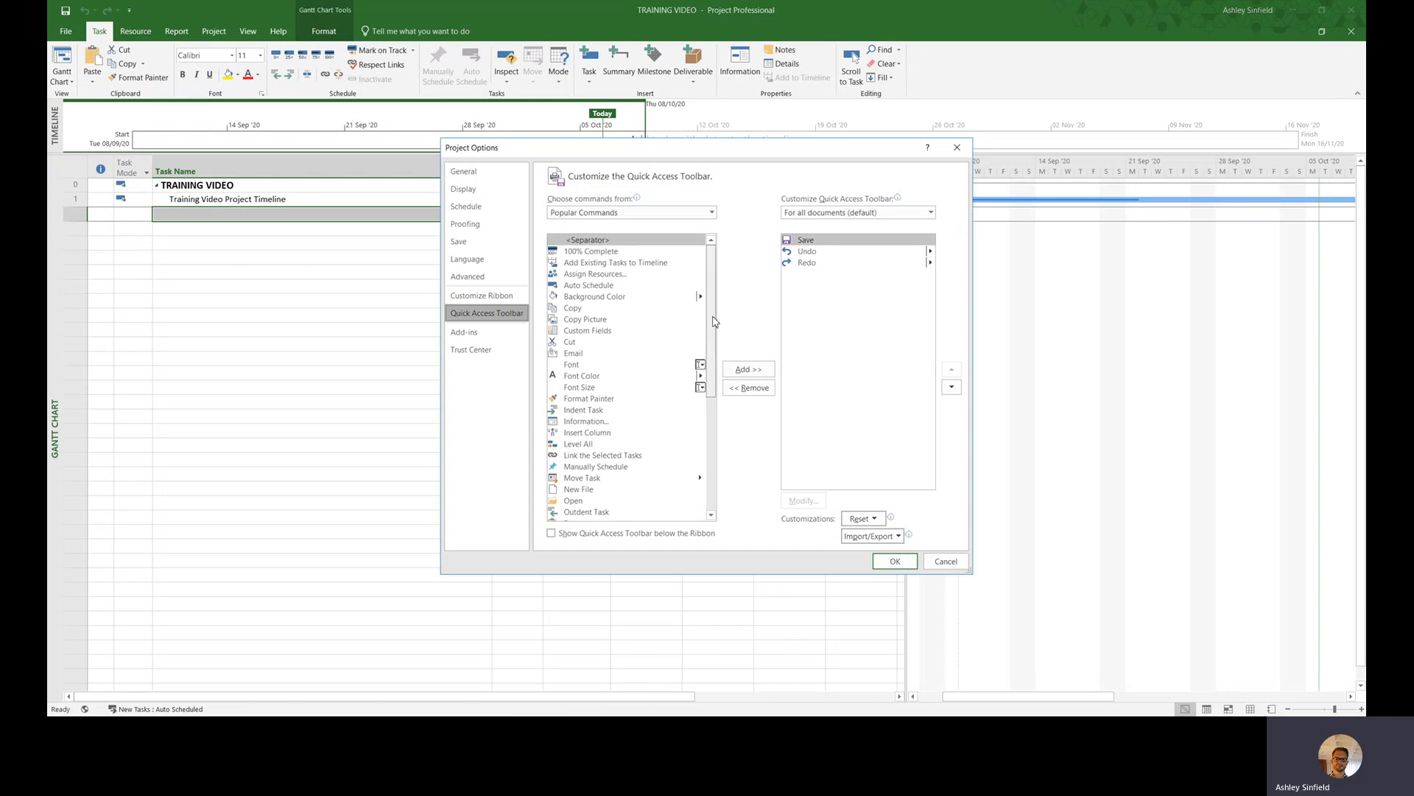
left_click(715, 216)
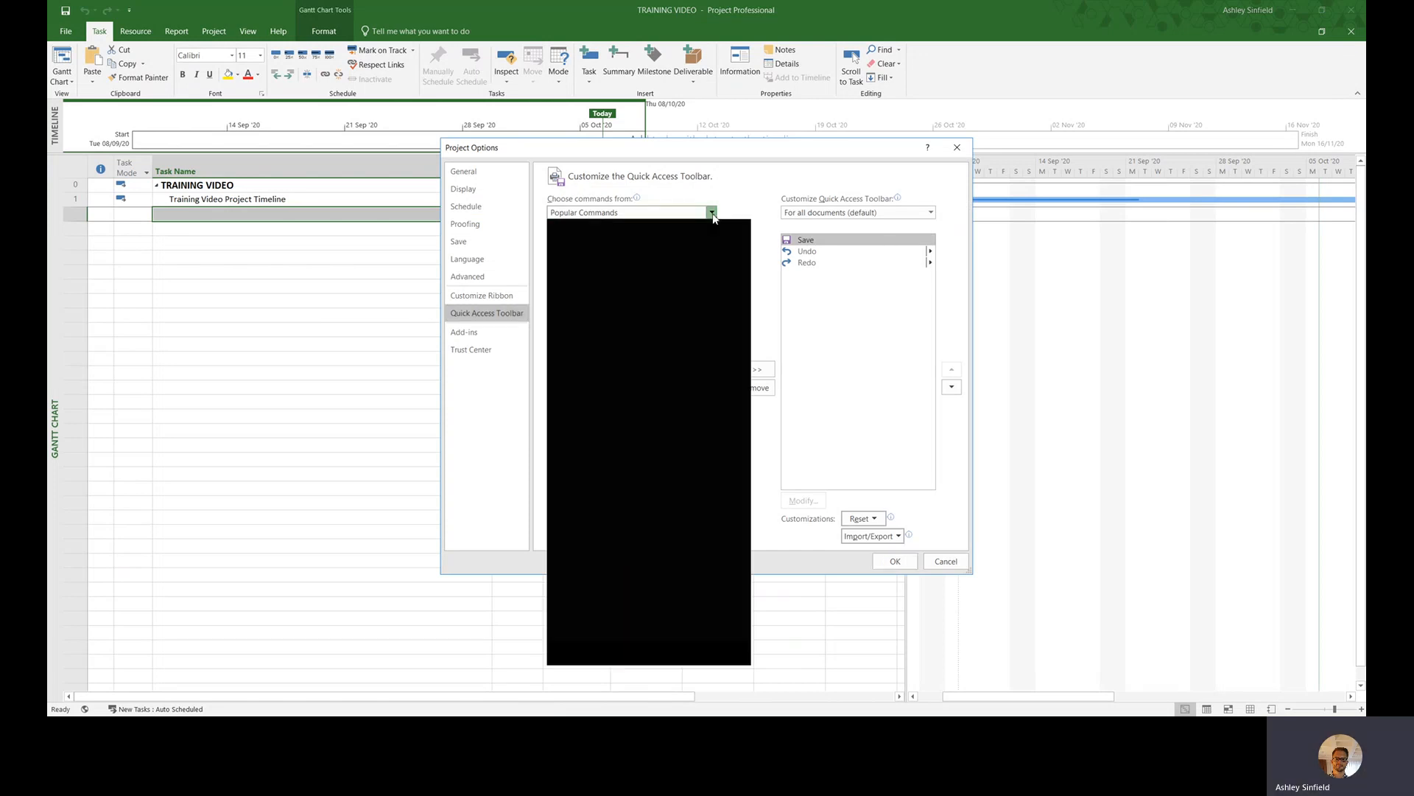
left_click(595, 252)
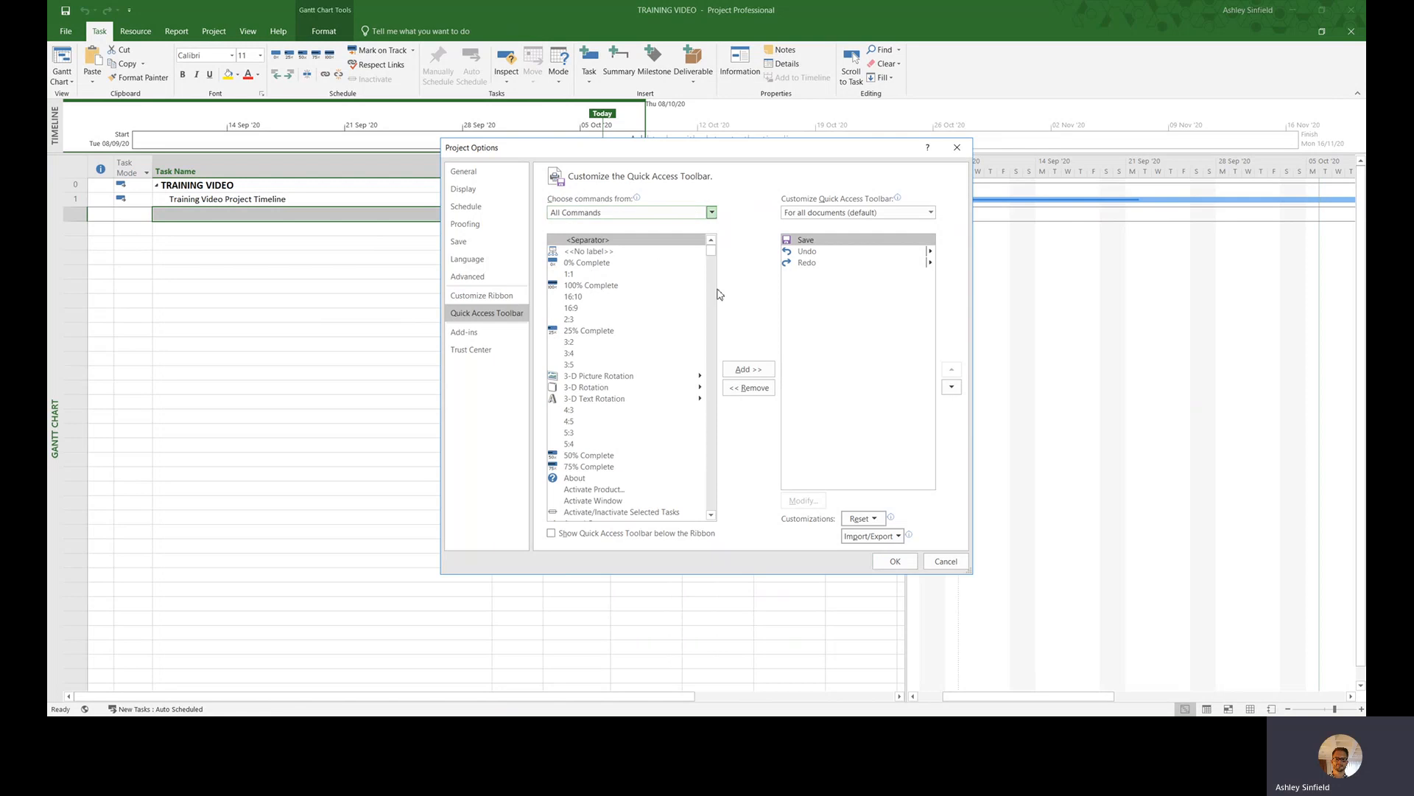
left_click_drag(711, 257, 714, 423)
left_click(577, 437)
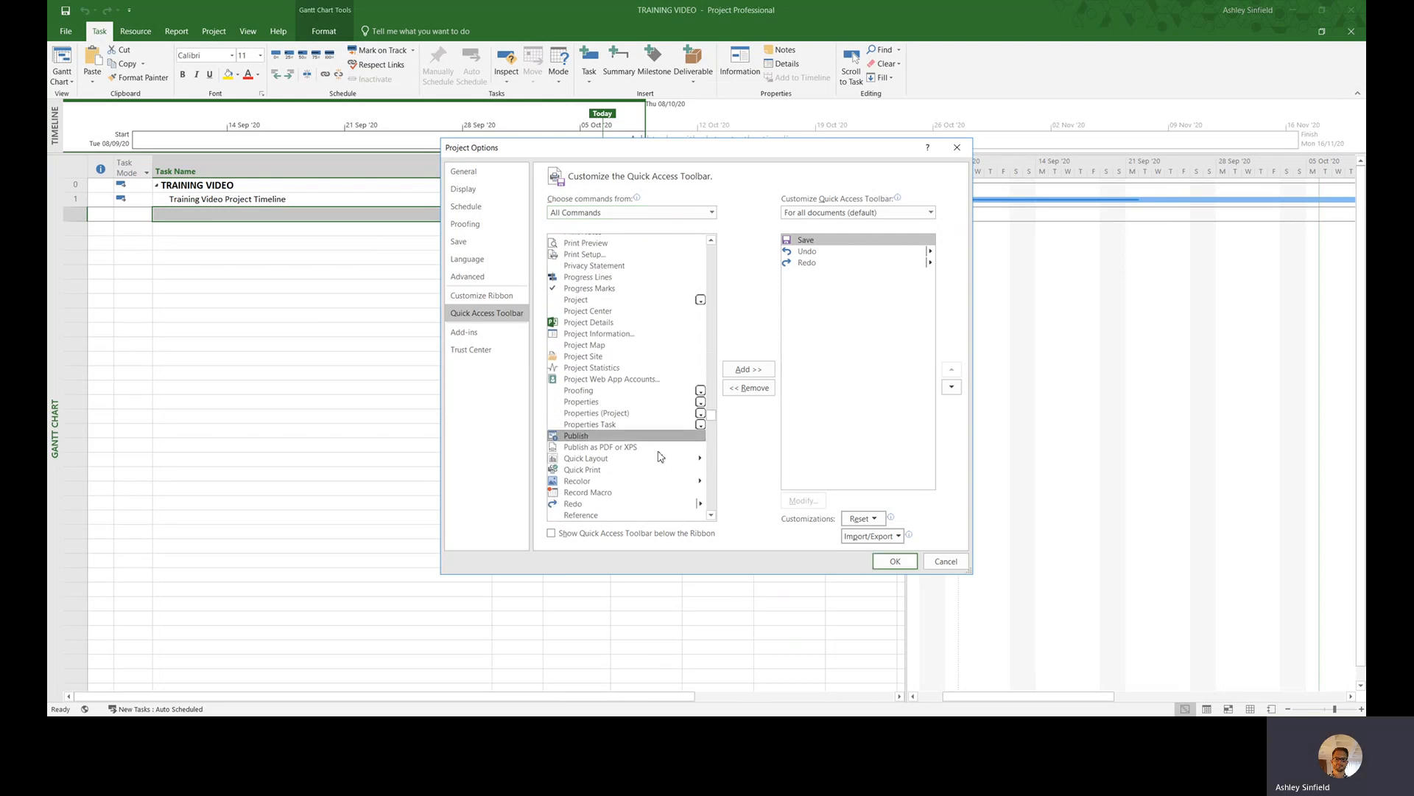
left_click(754, 376)
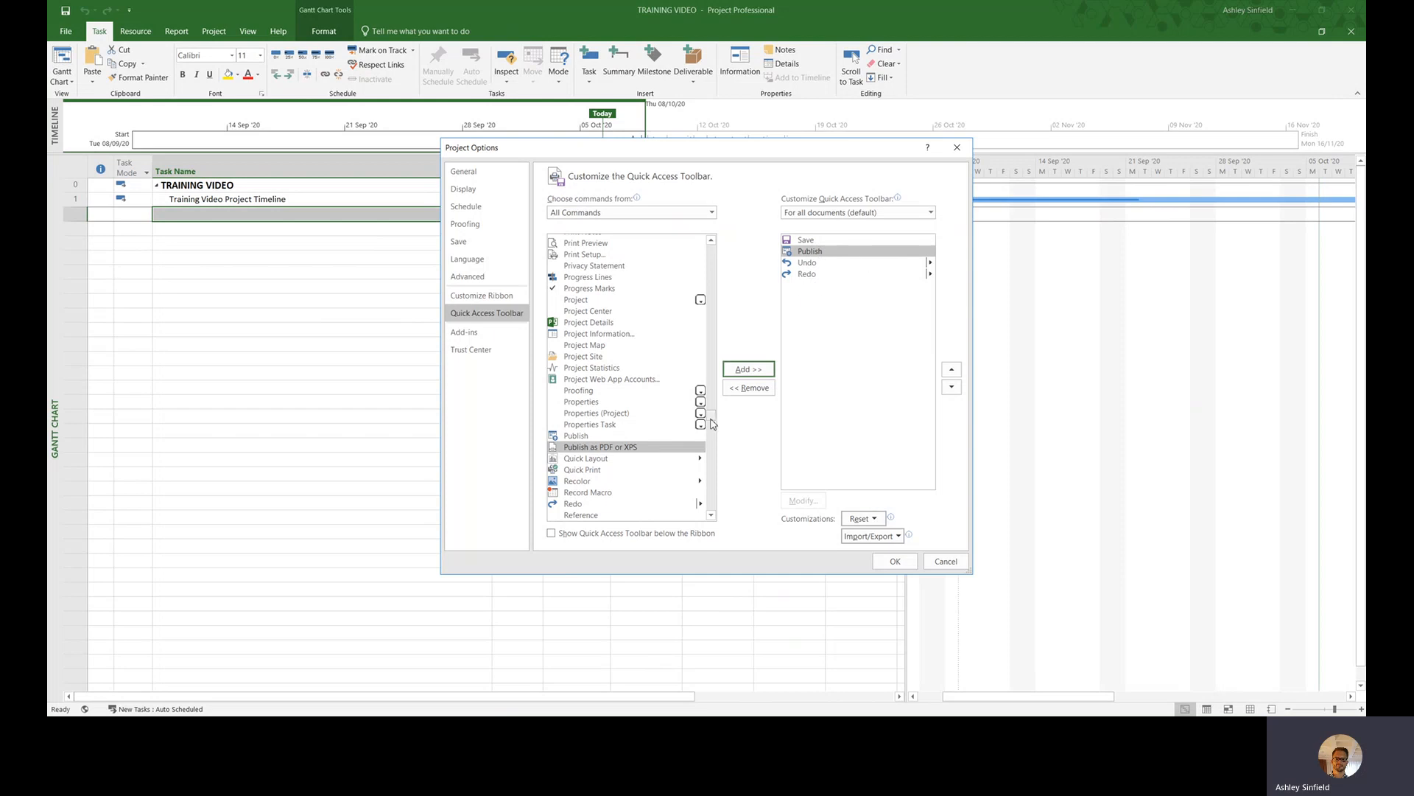
Add the Close File command after Publish on the Quick Access Toolbar and apply the customization.
left_click_drag(710, 415, 719, 307)
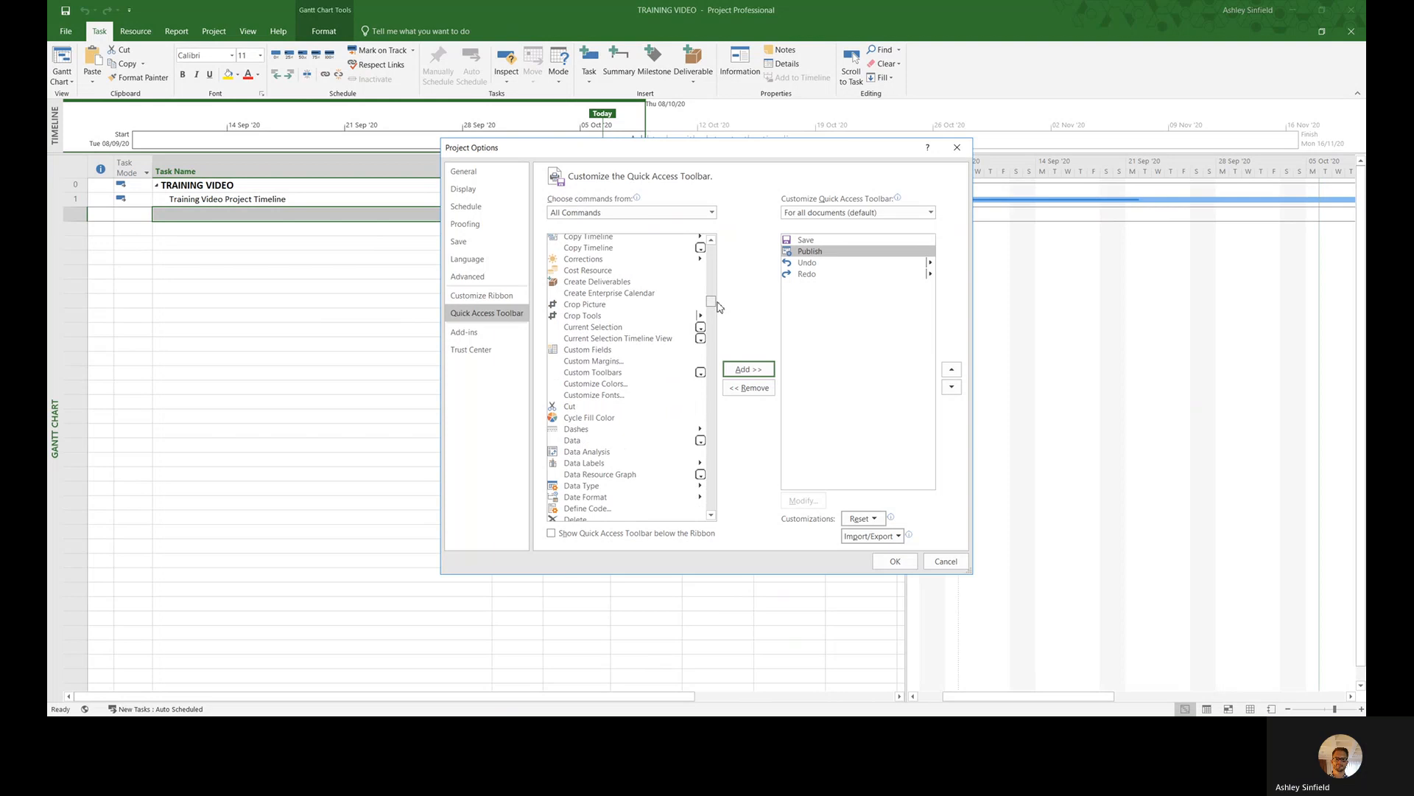
left_click_drag(719, 307, 719, 295)
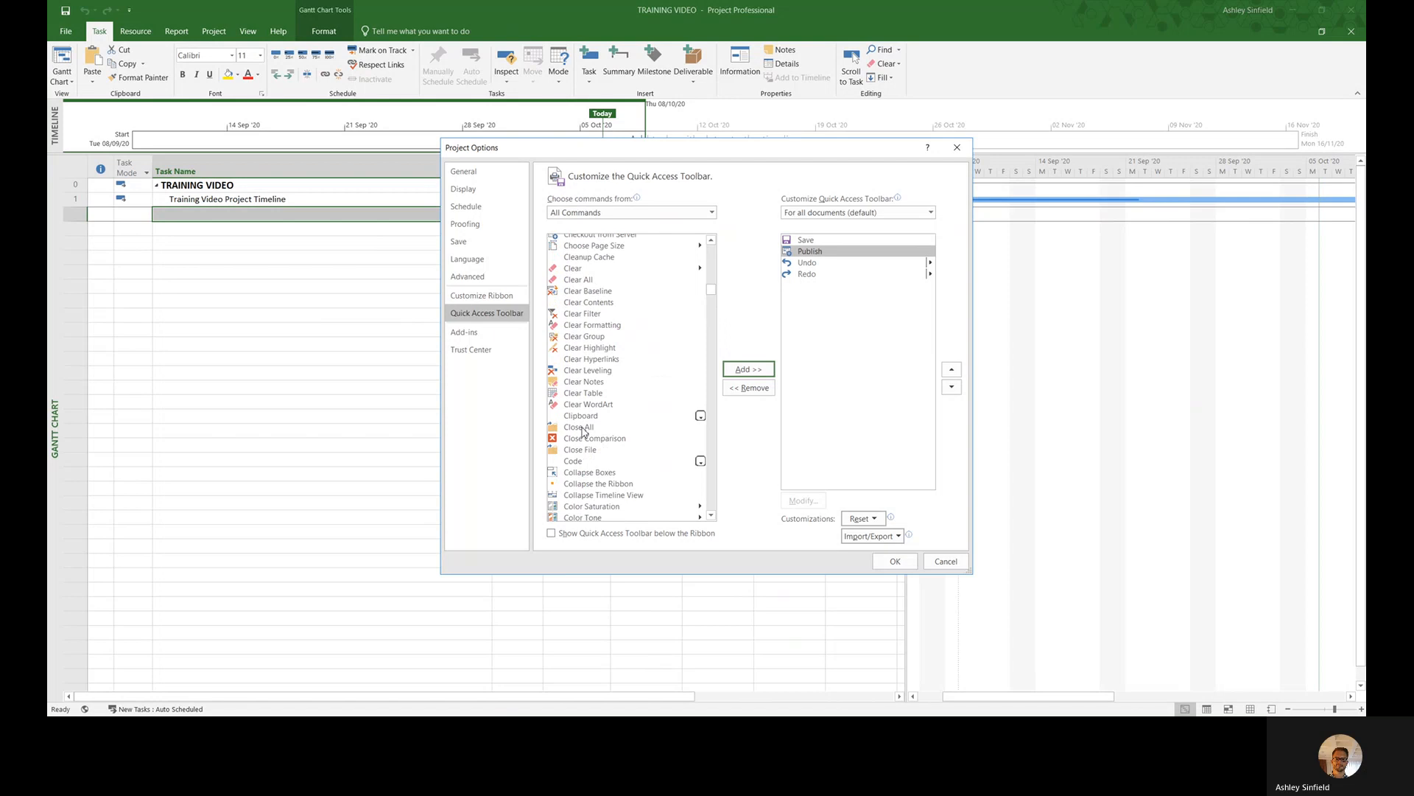
left_click(579, 450)
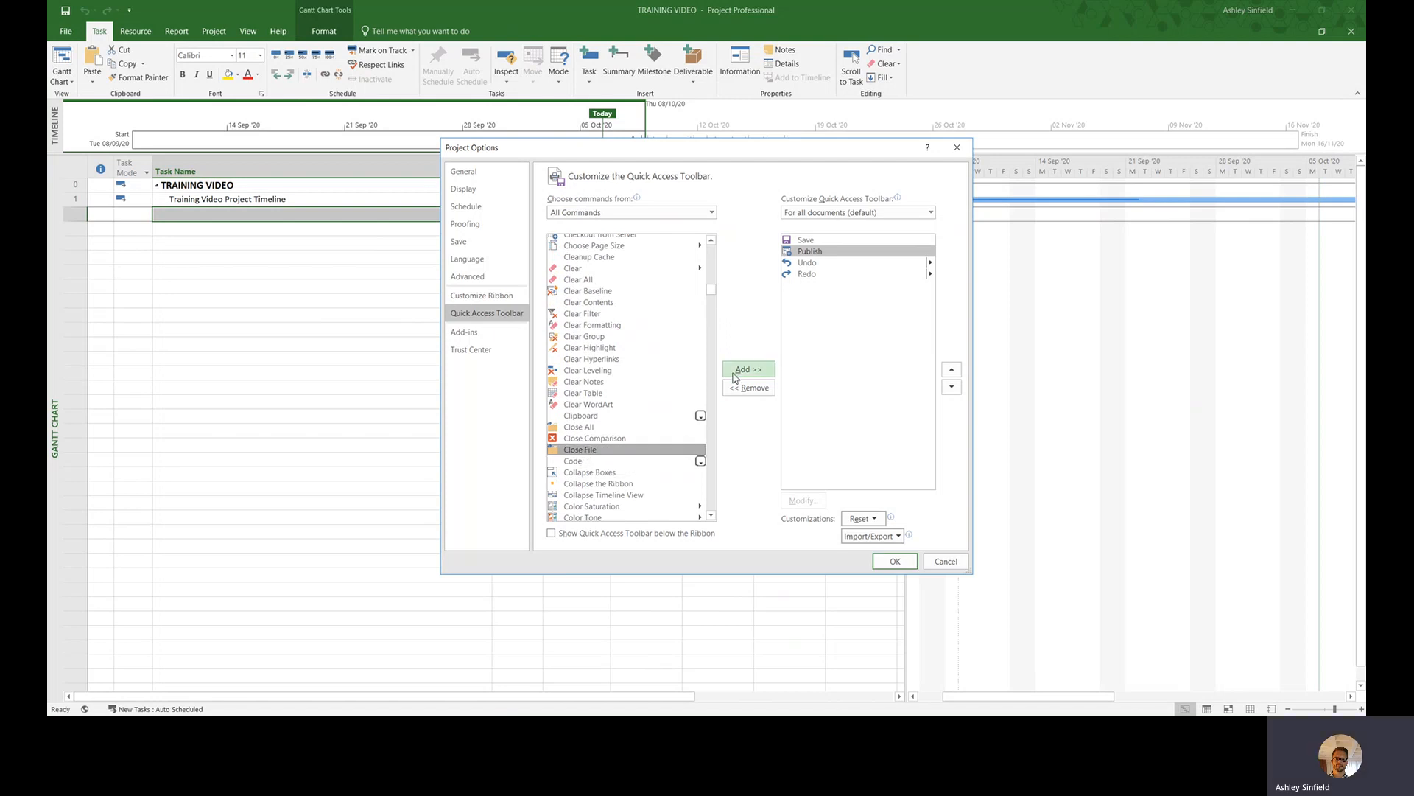
left_click(739, 370)
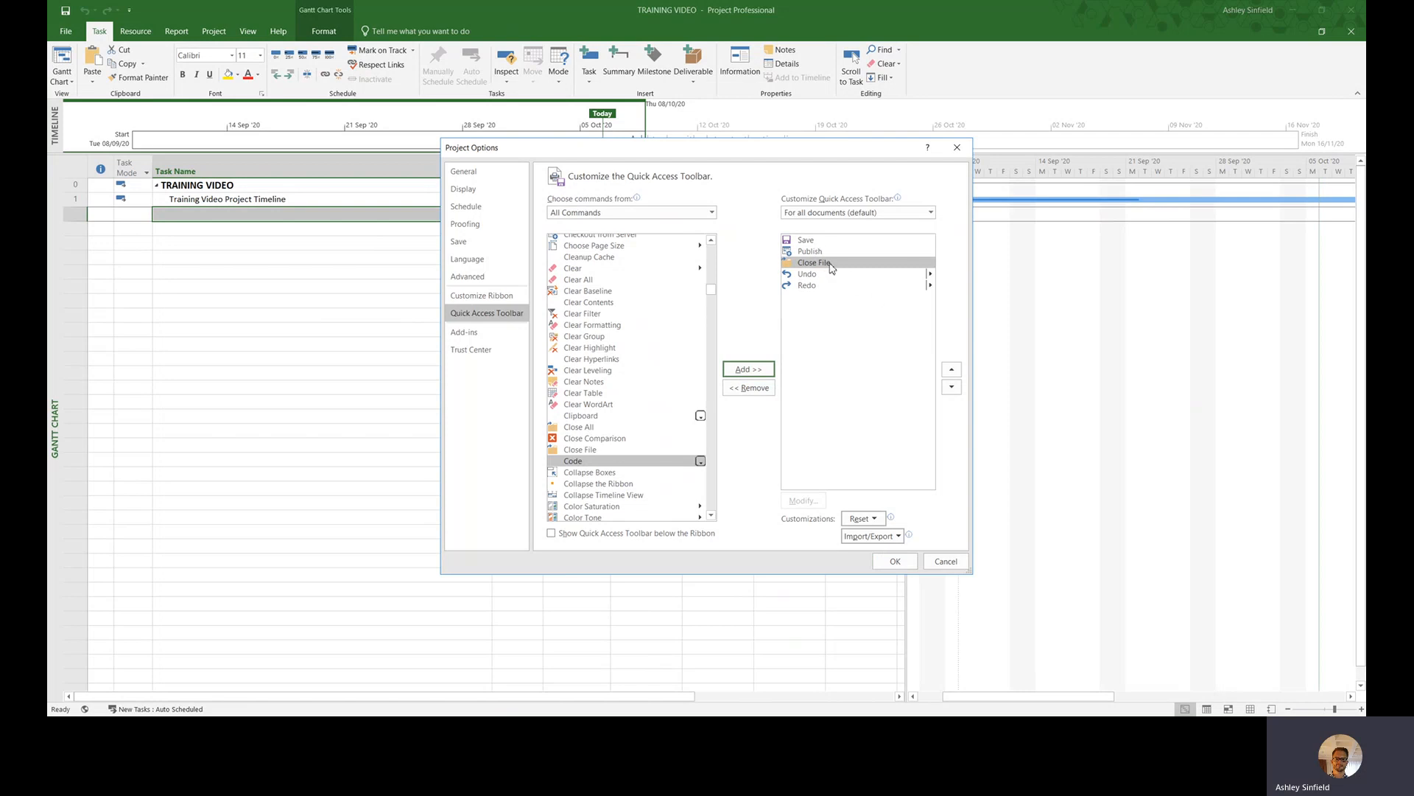
left_click(952, 369)
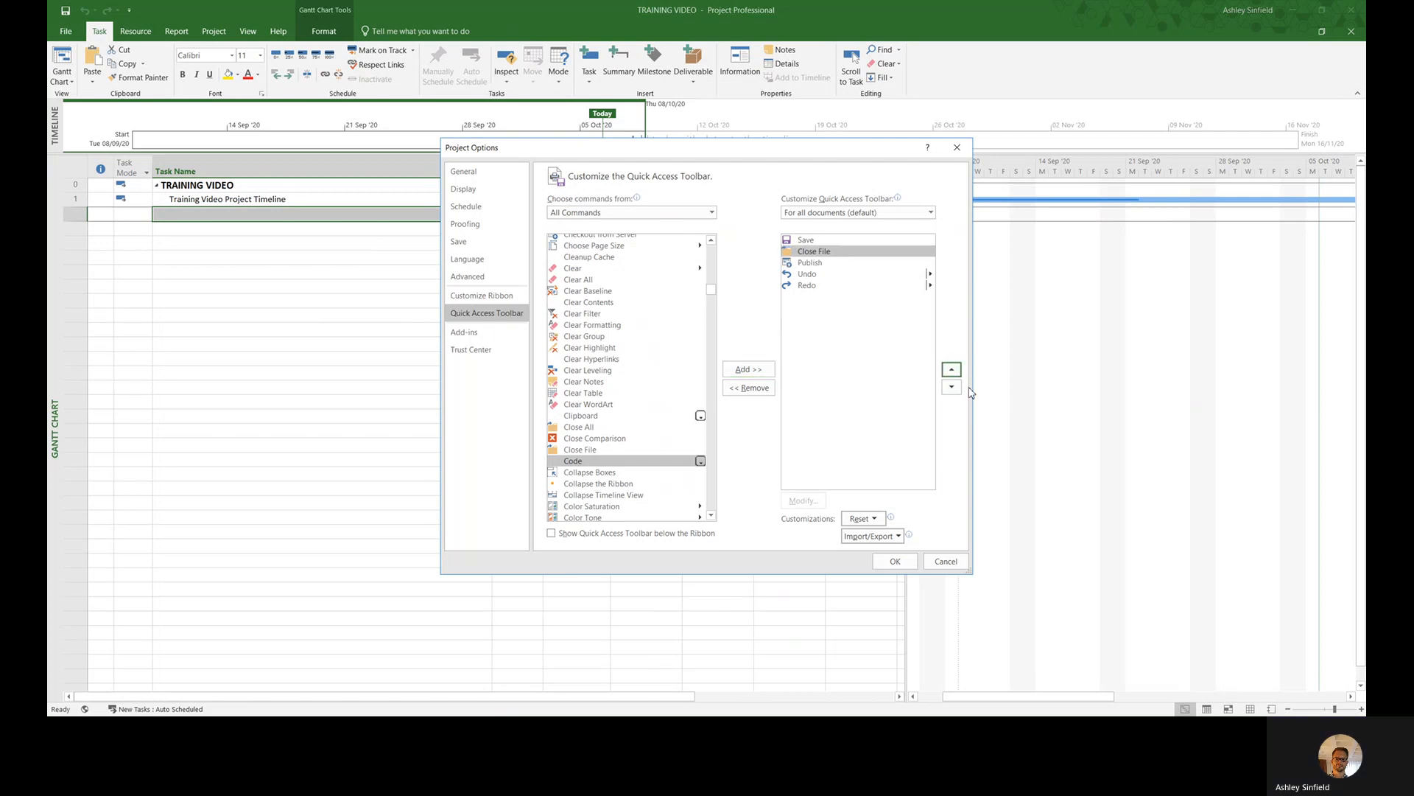
left_click(952, 386)
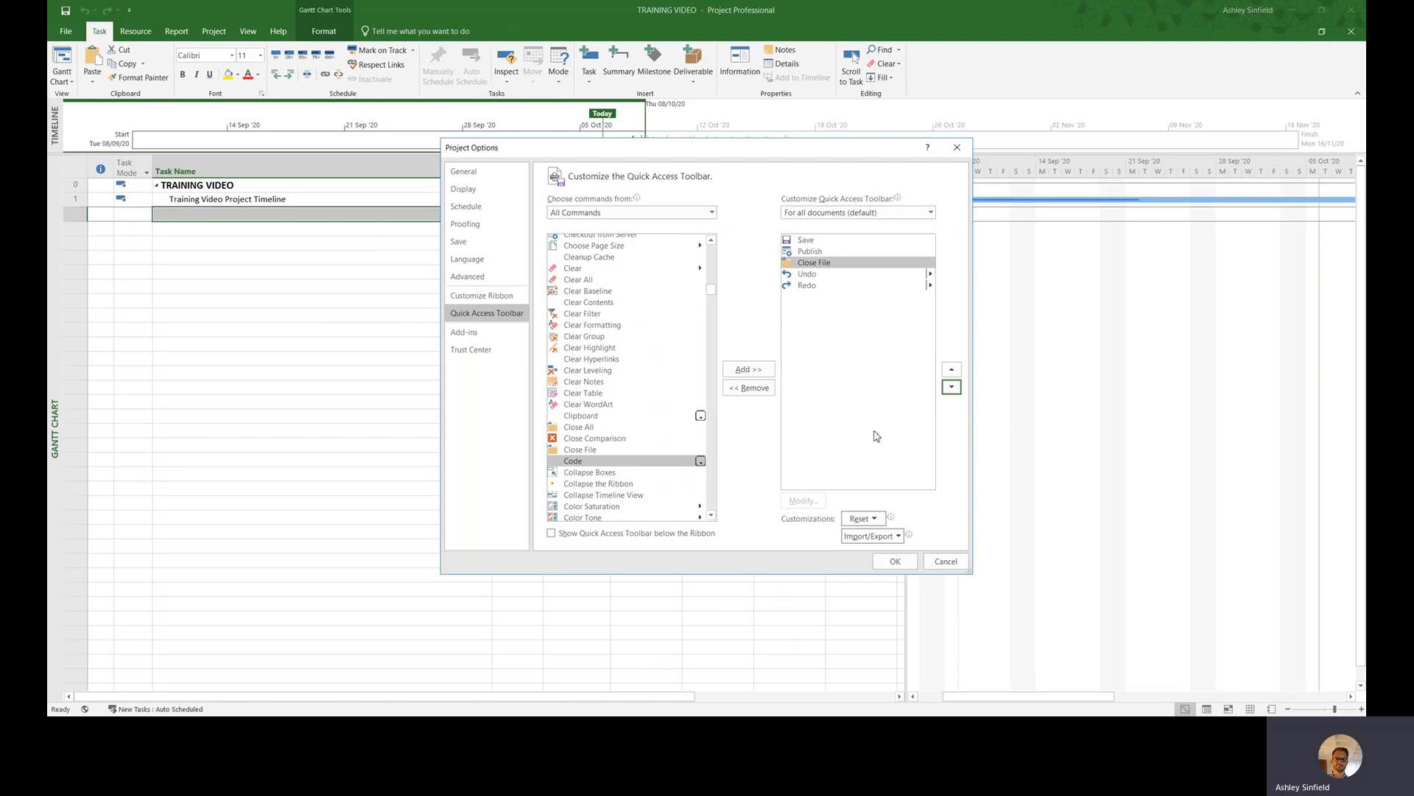
left_click(895, 562)
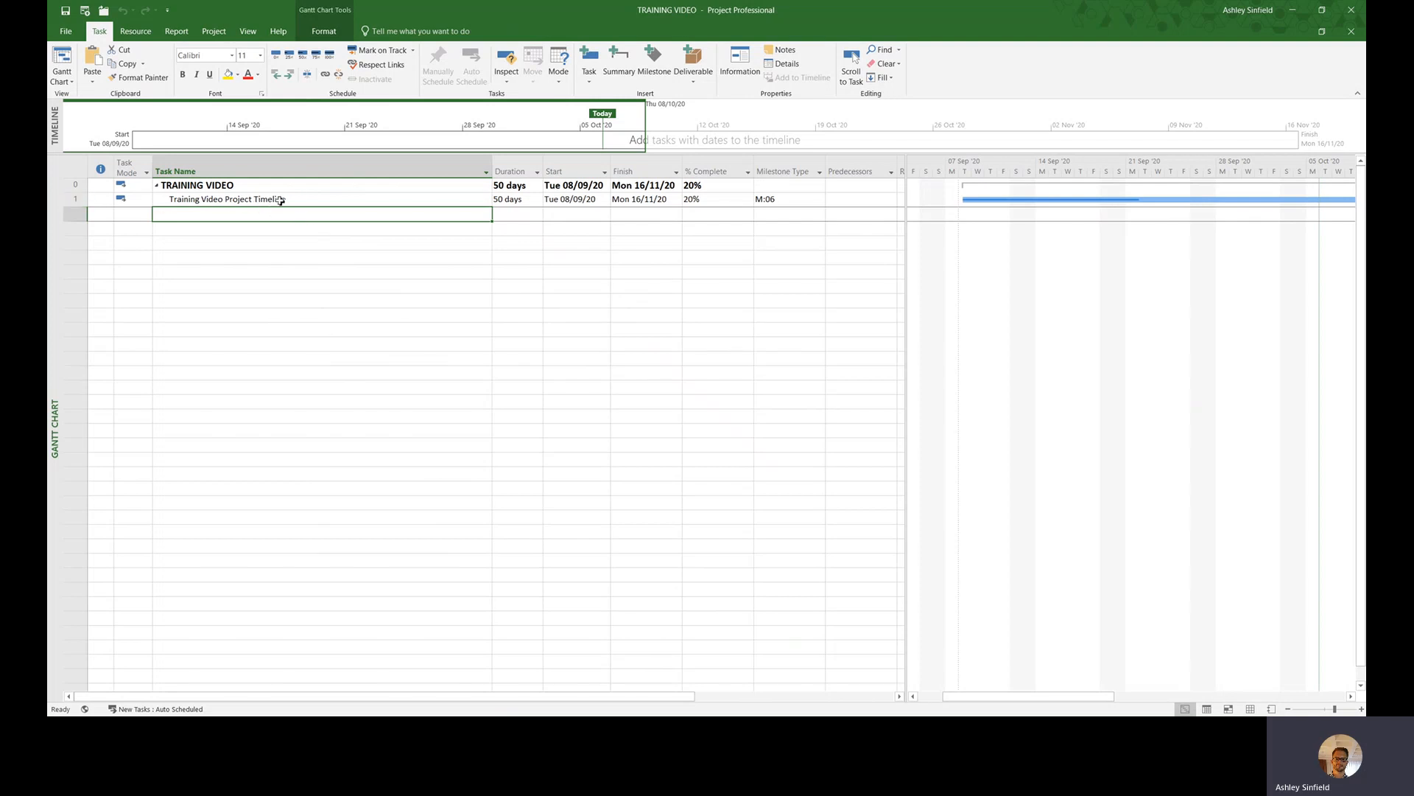
Browse the fields available for a new column before % Complete without inserting one.
left_click(300, 200)
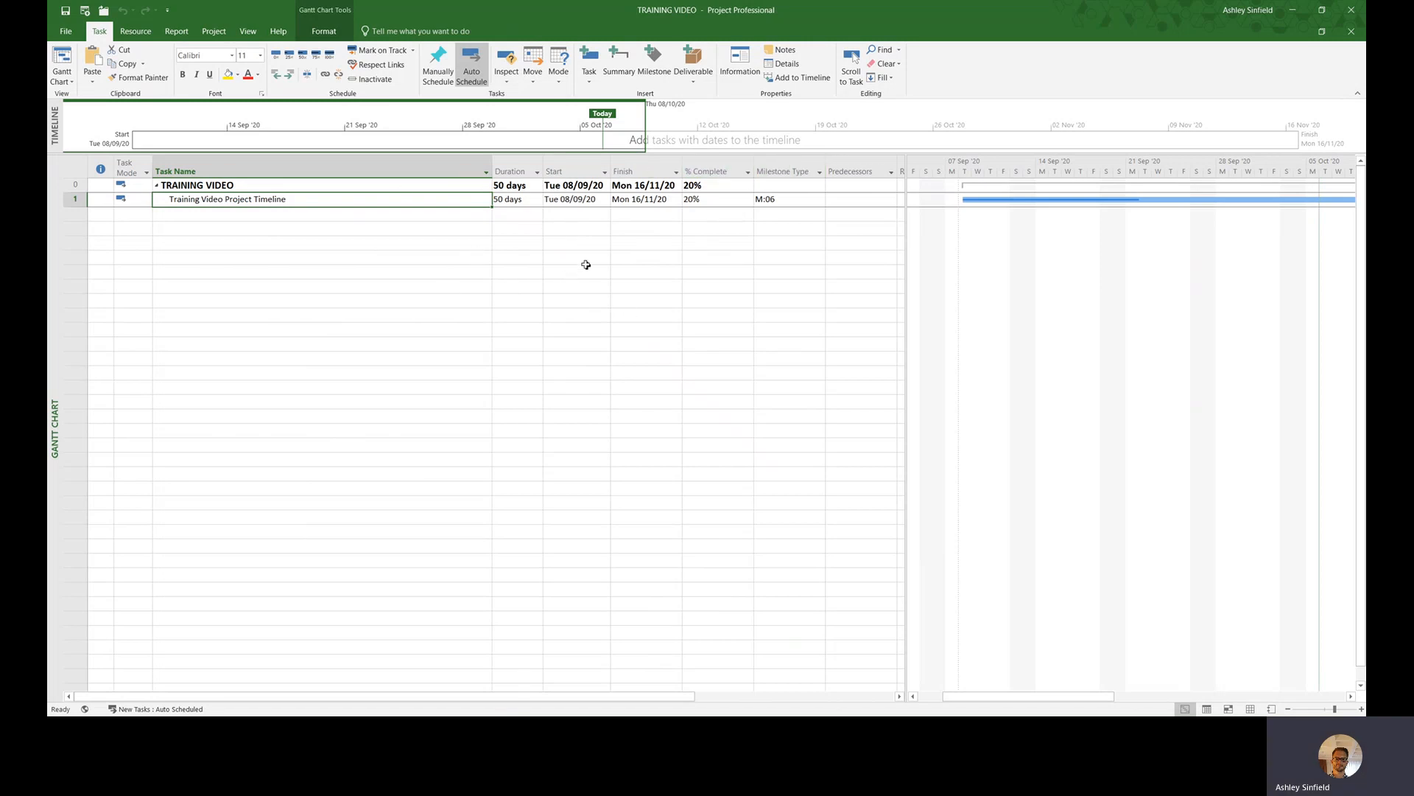
right_click(724, 166)
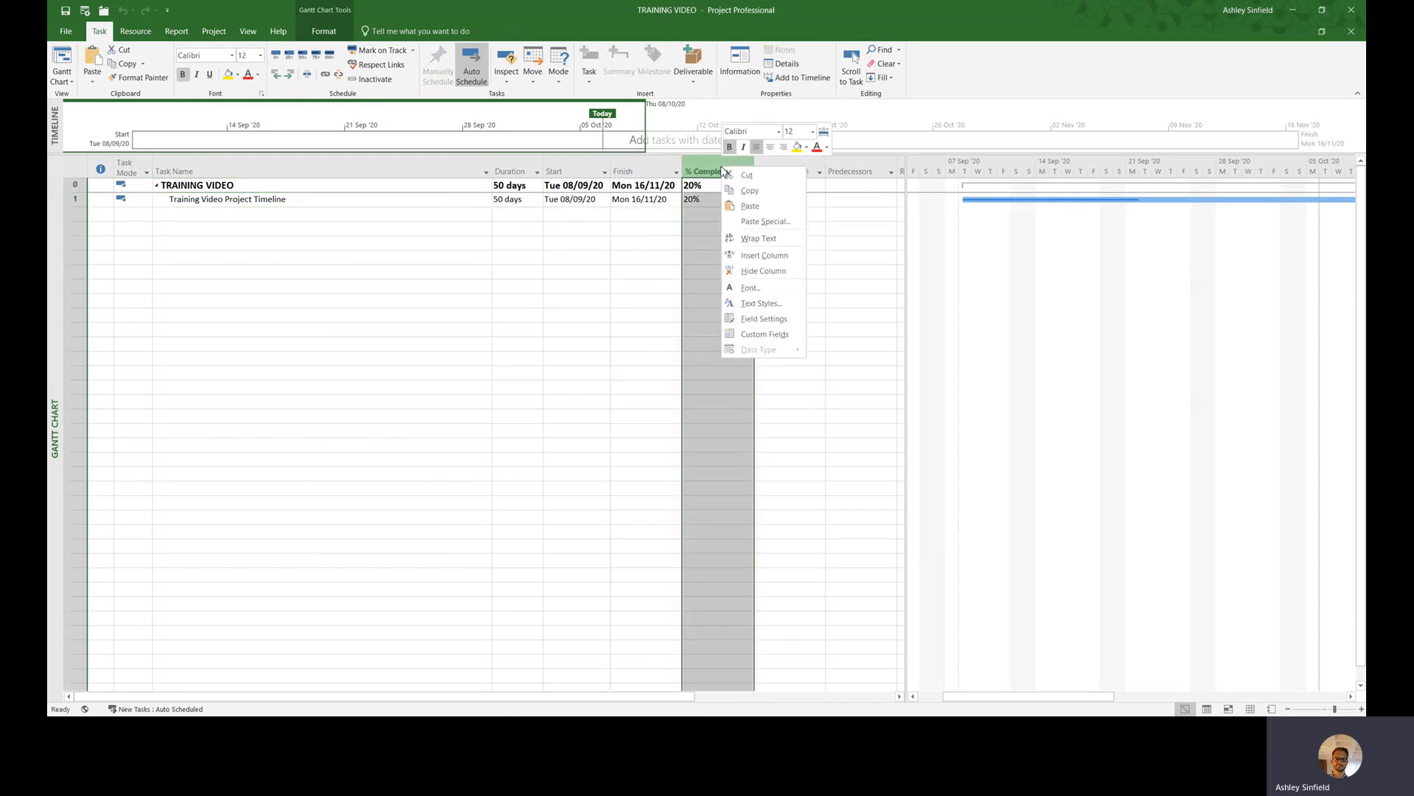
left_click(766, 256)
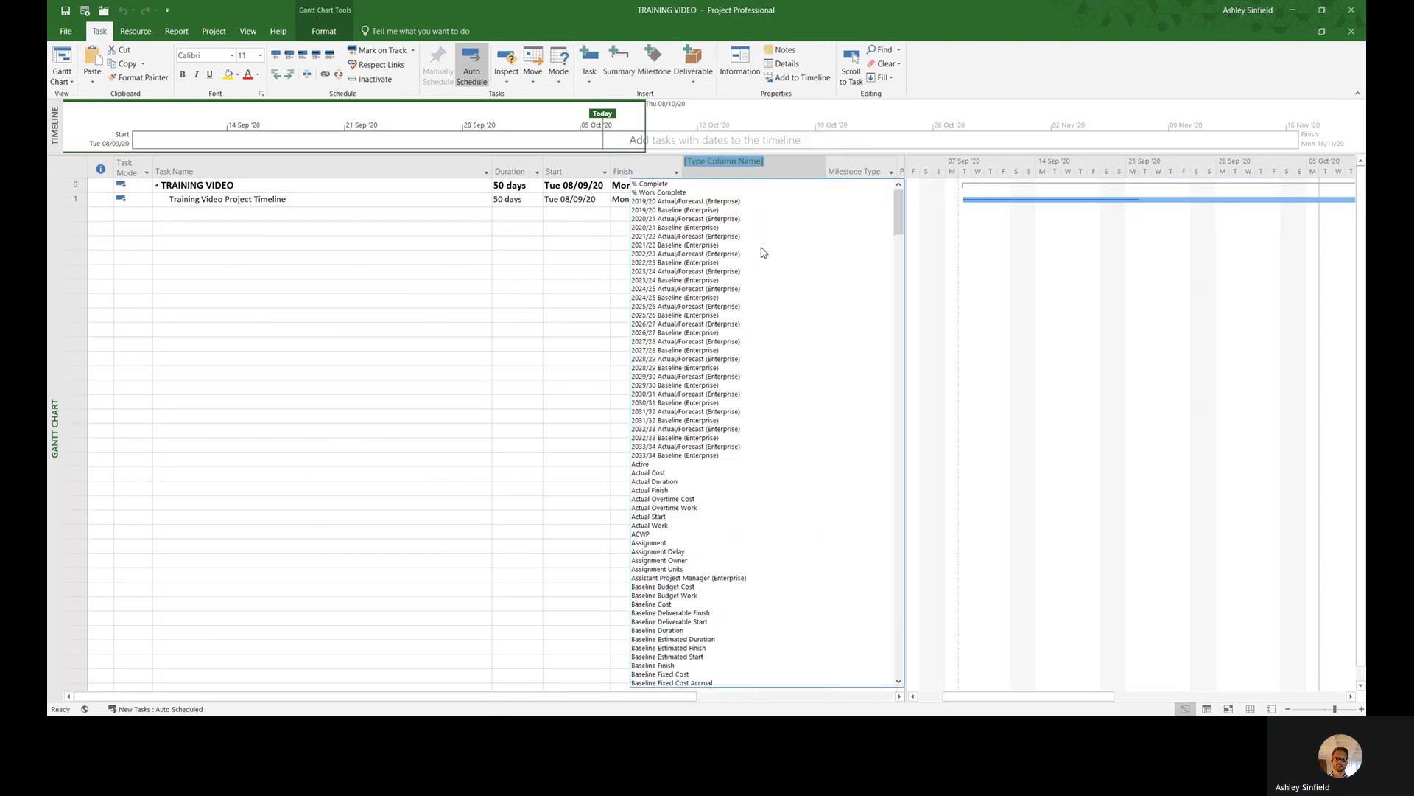
mouse_move(897, 213)
left_mouse_down()
mouse_move(895, 295)
mouse_move(887, 197)
left_mouse_up()
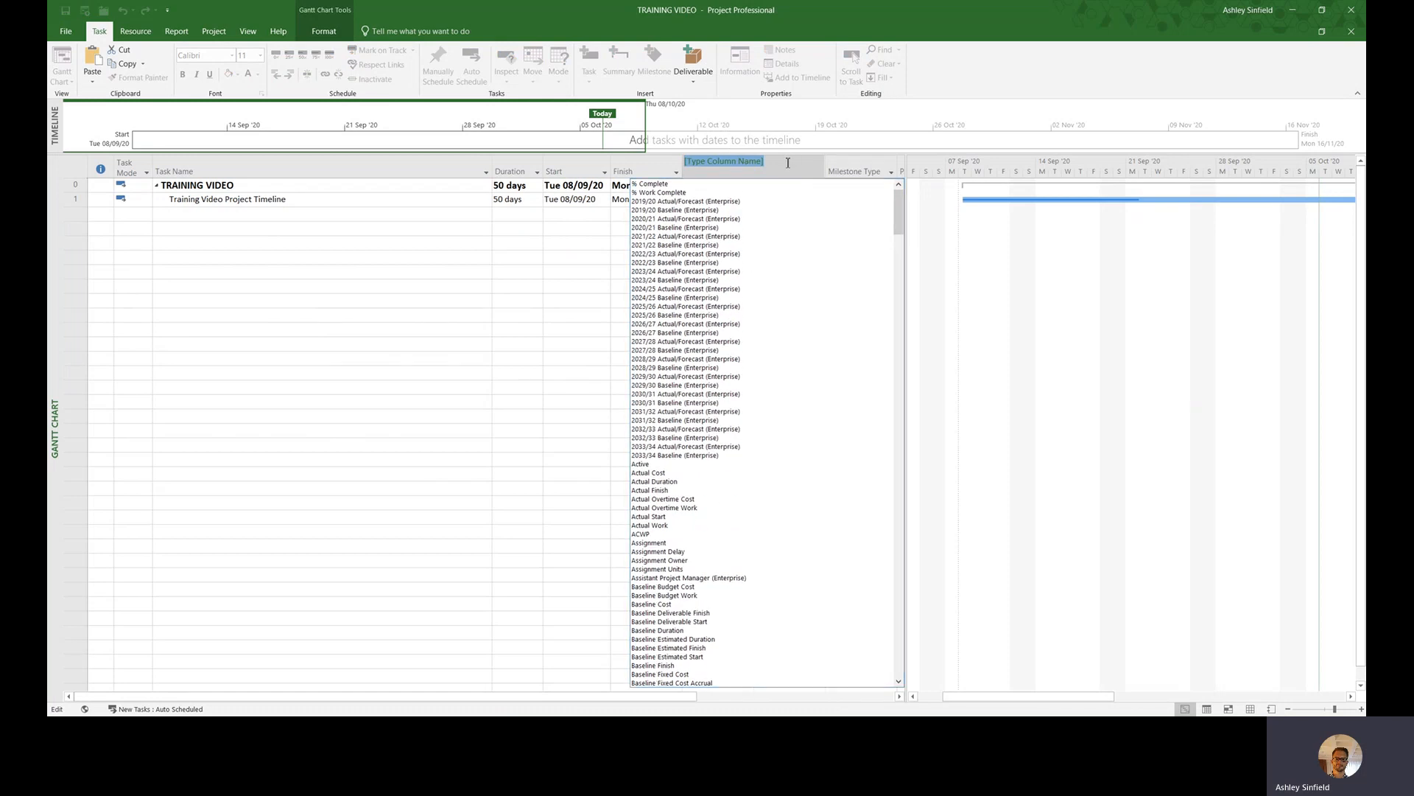
left_click(584, 242)
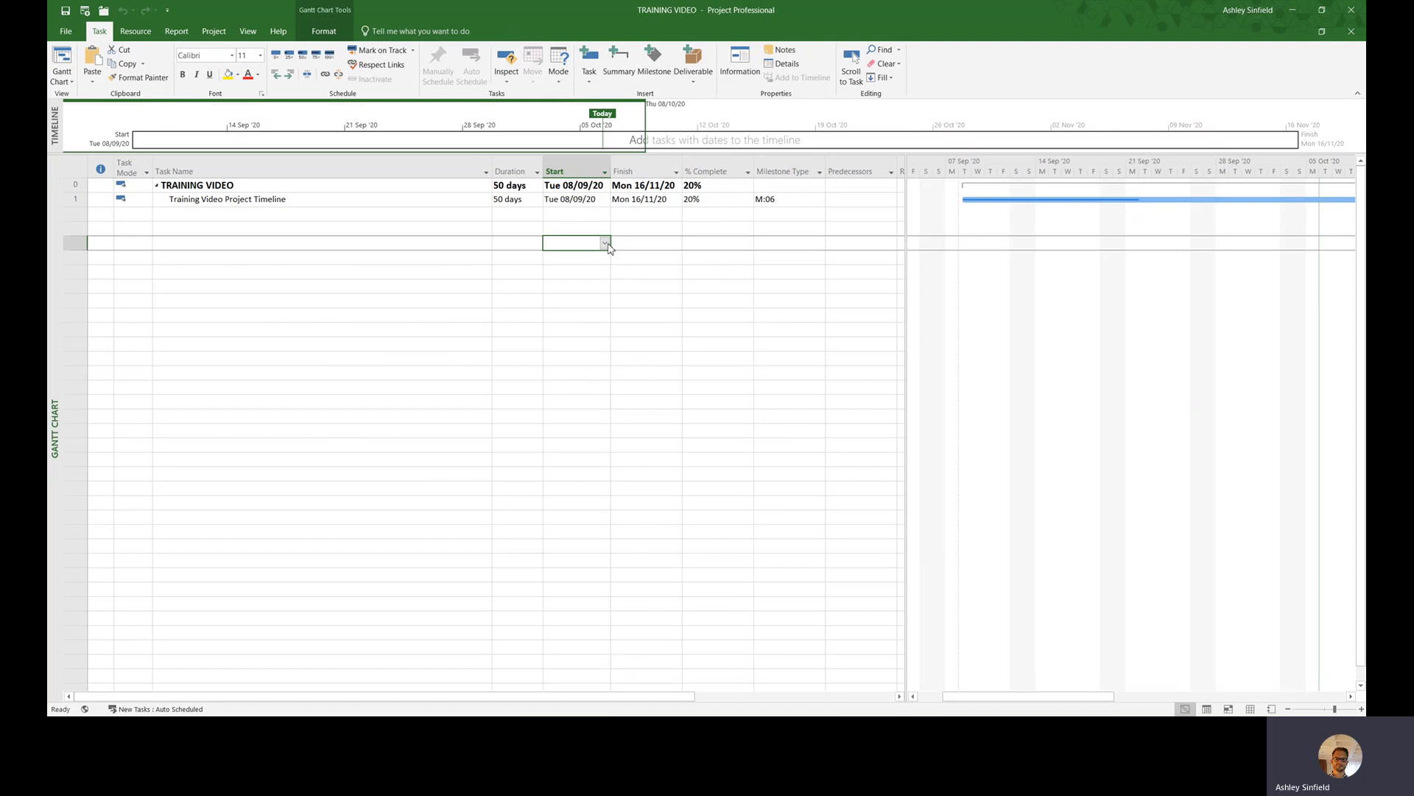
Examine the Training Video Project Timeline task and its % Complete value.
left_click(244, 202)
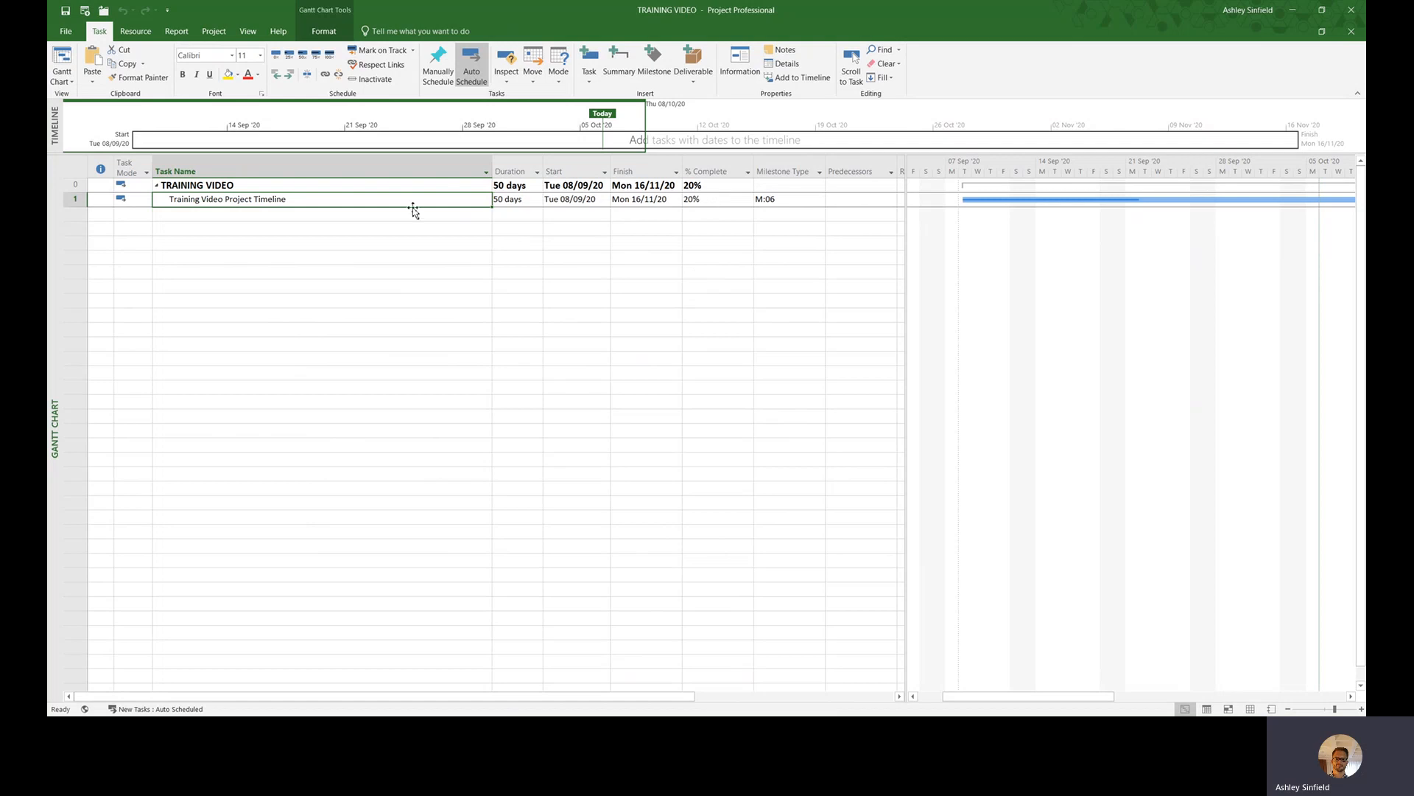
left_click(724, 200)
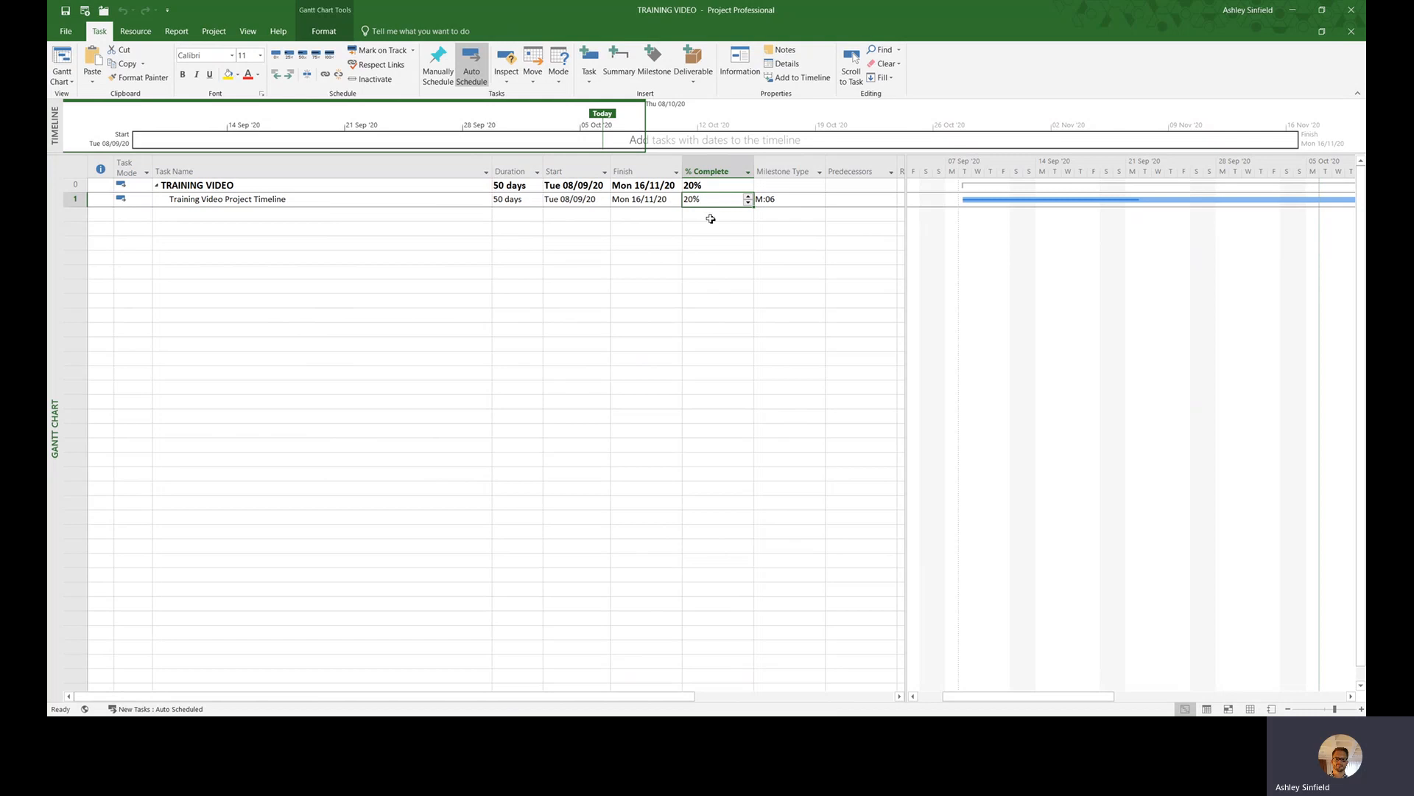
left_click(712, 217)
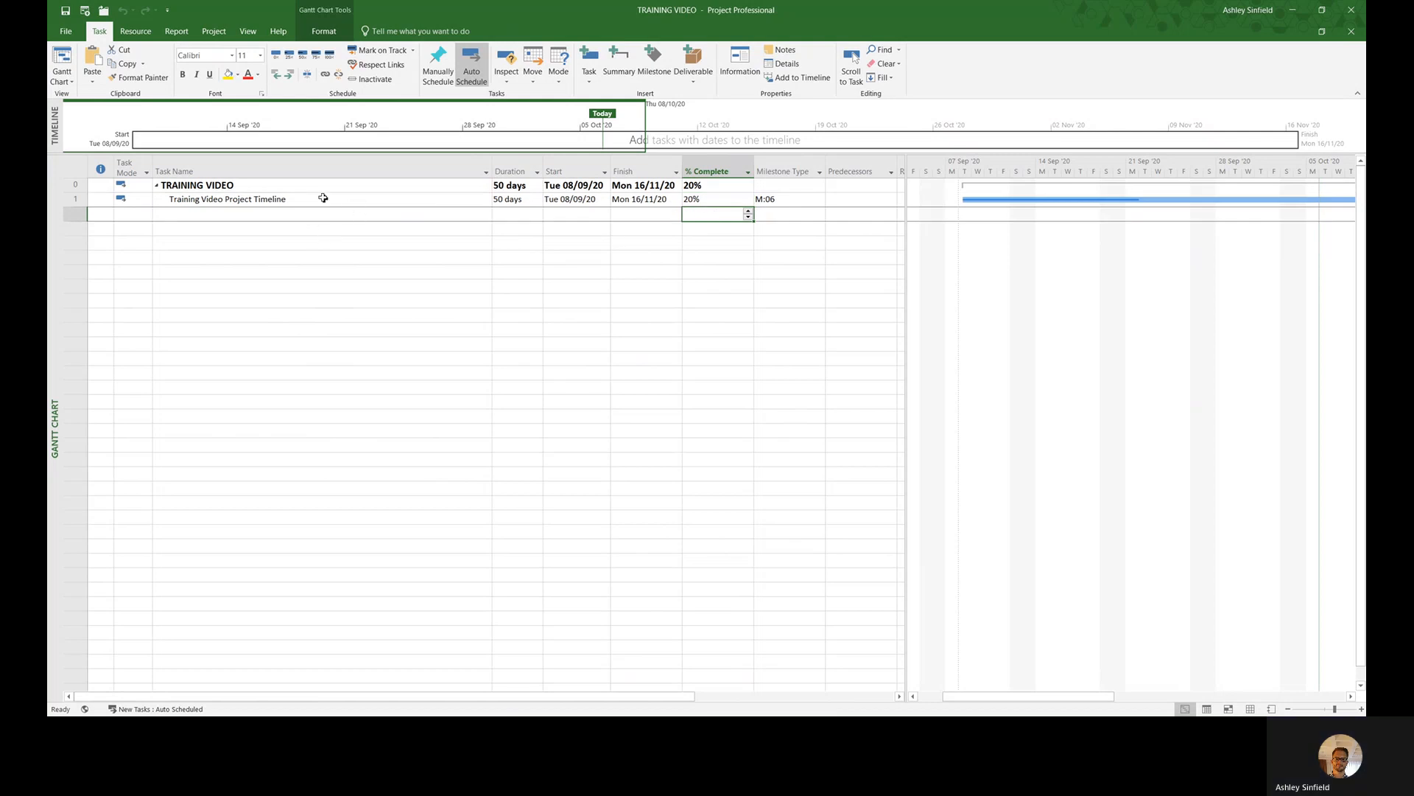
left_click(324, 199)
left_click(727, 198)
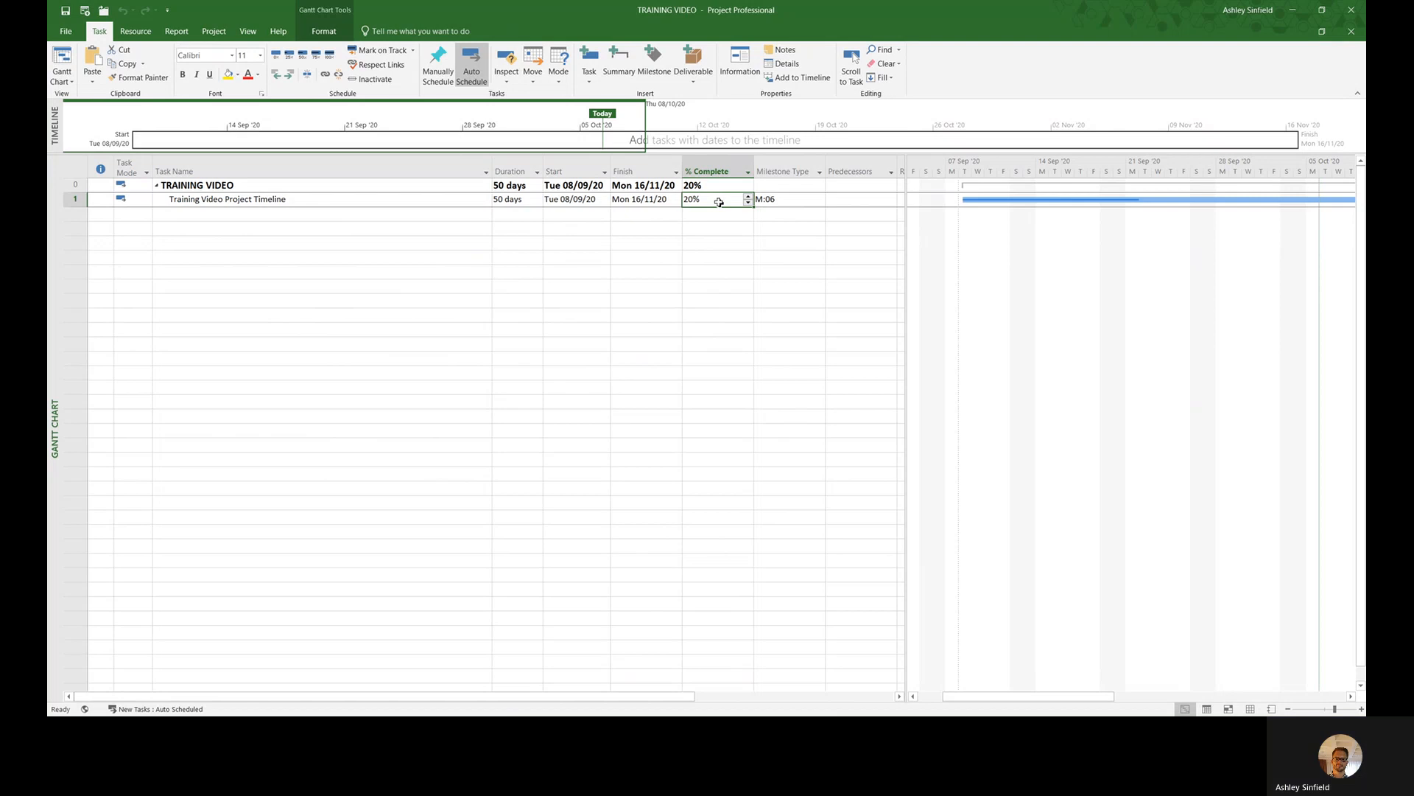
Review the Milestone Type options in the blank row below the Training Video Project Timeline task, and delete the empty task added there.
left_click(782, 199)
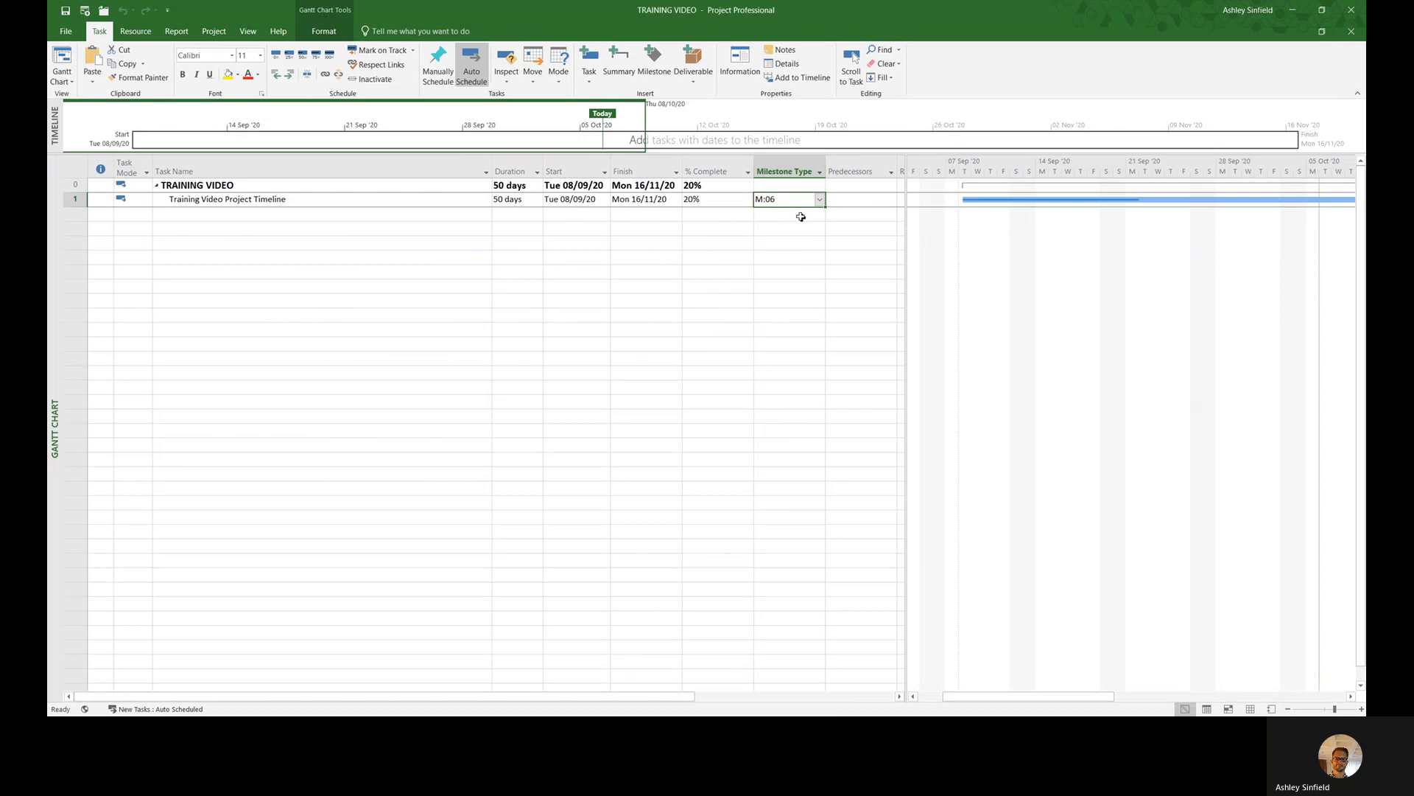
left_click(819, 215)
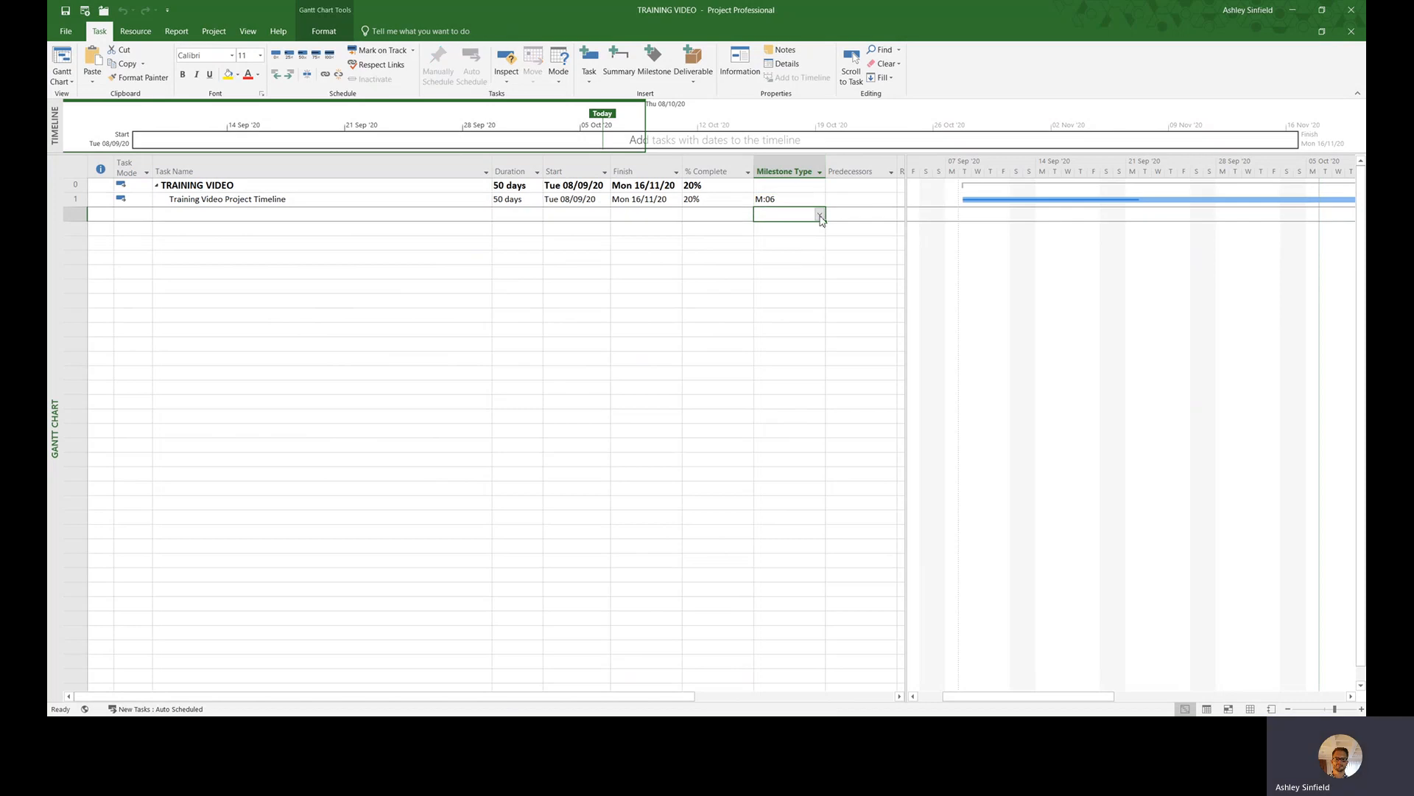
left_click(821, 215)
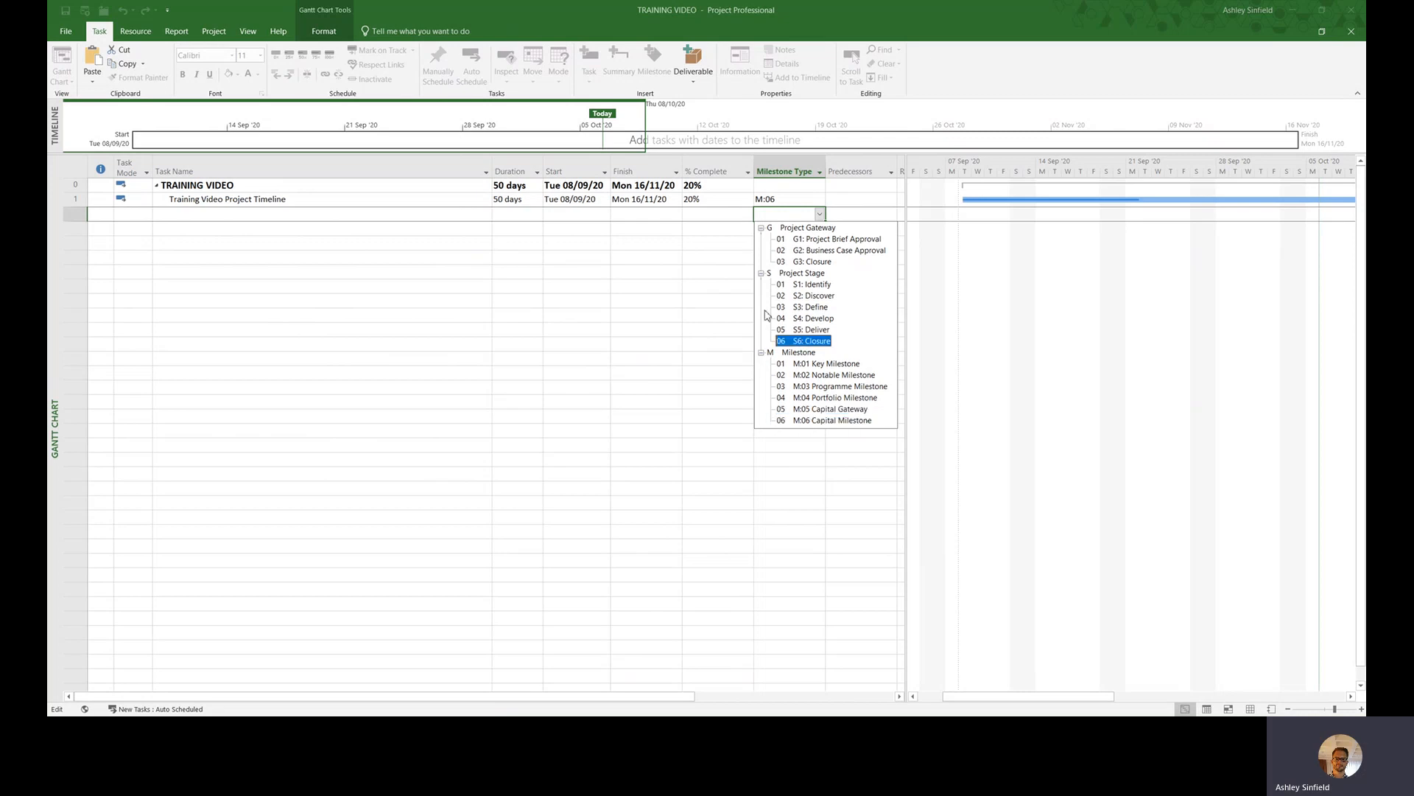
left_click(726, 228)
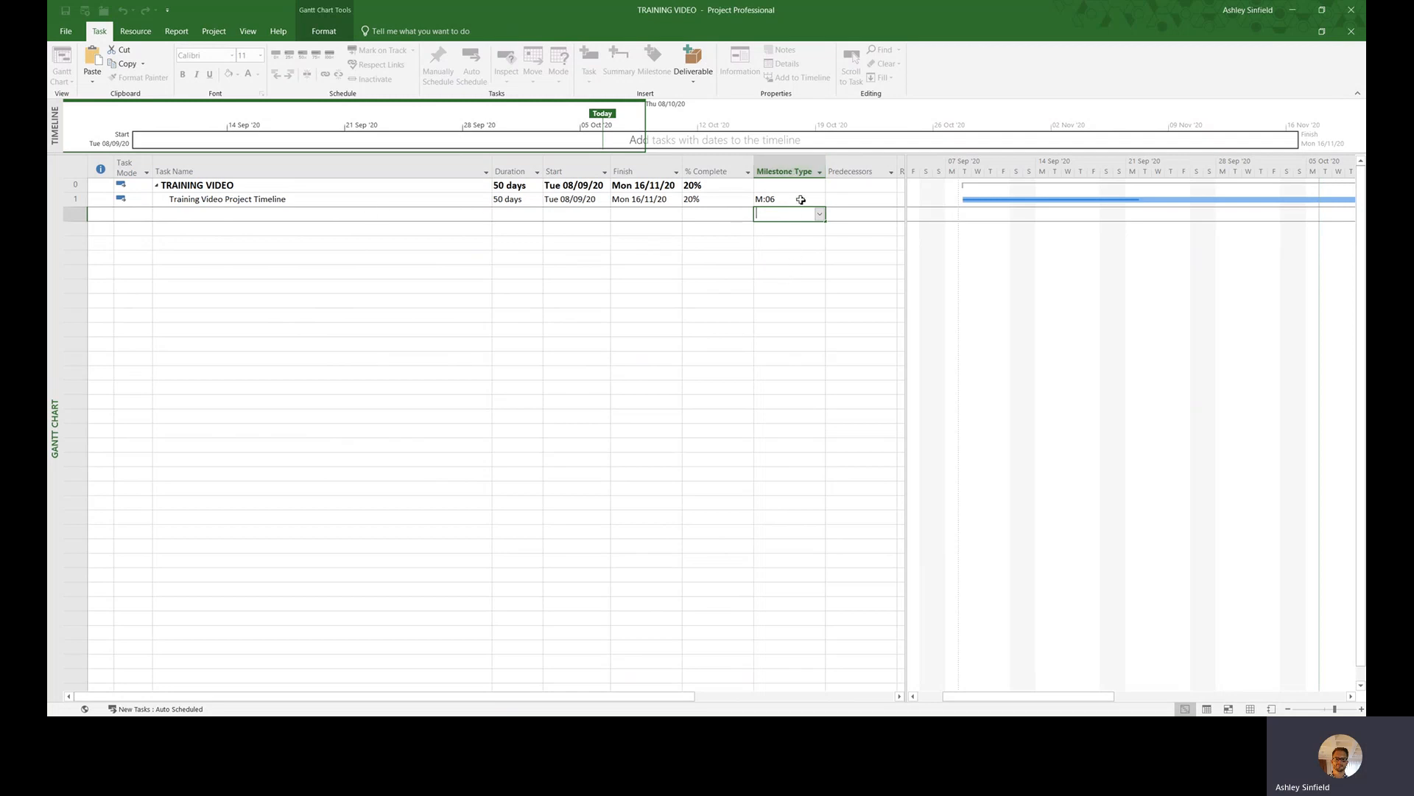
left_click(793, 198)
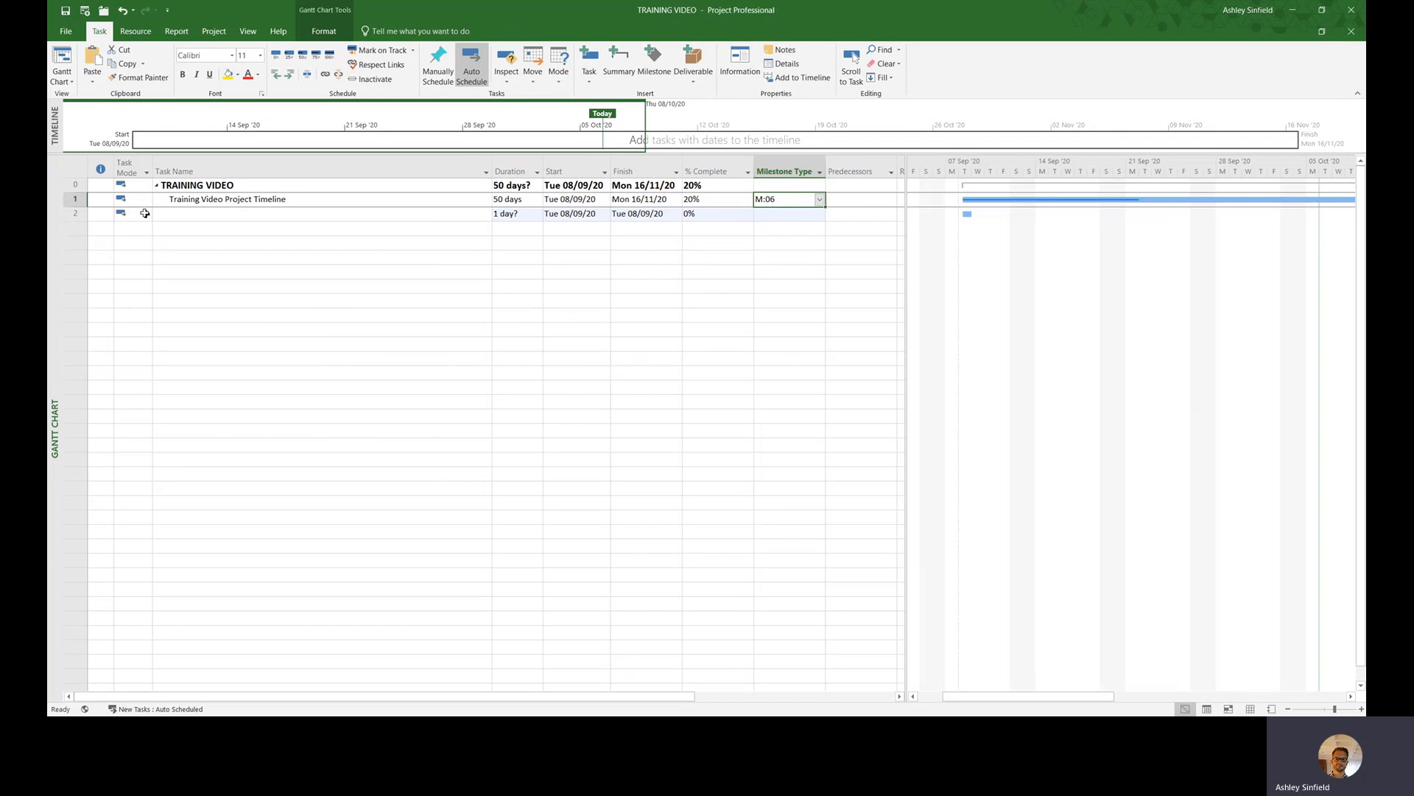
right_click(85, 213)
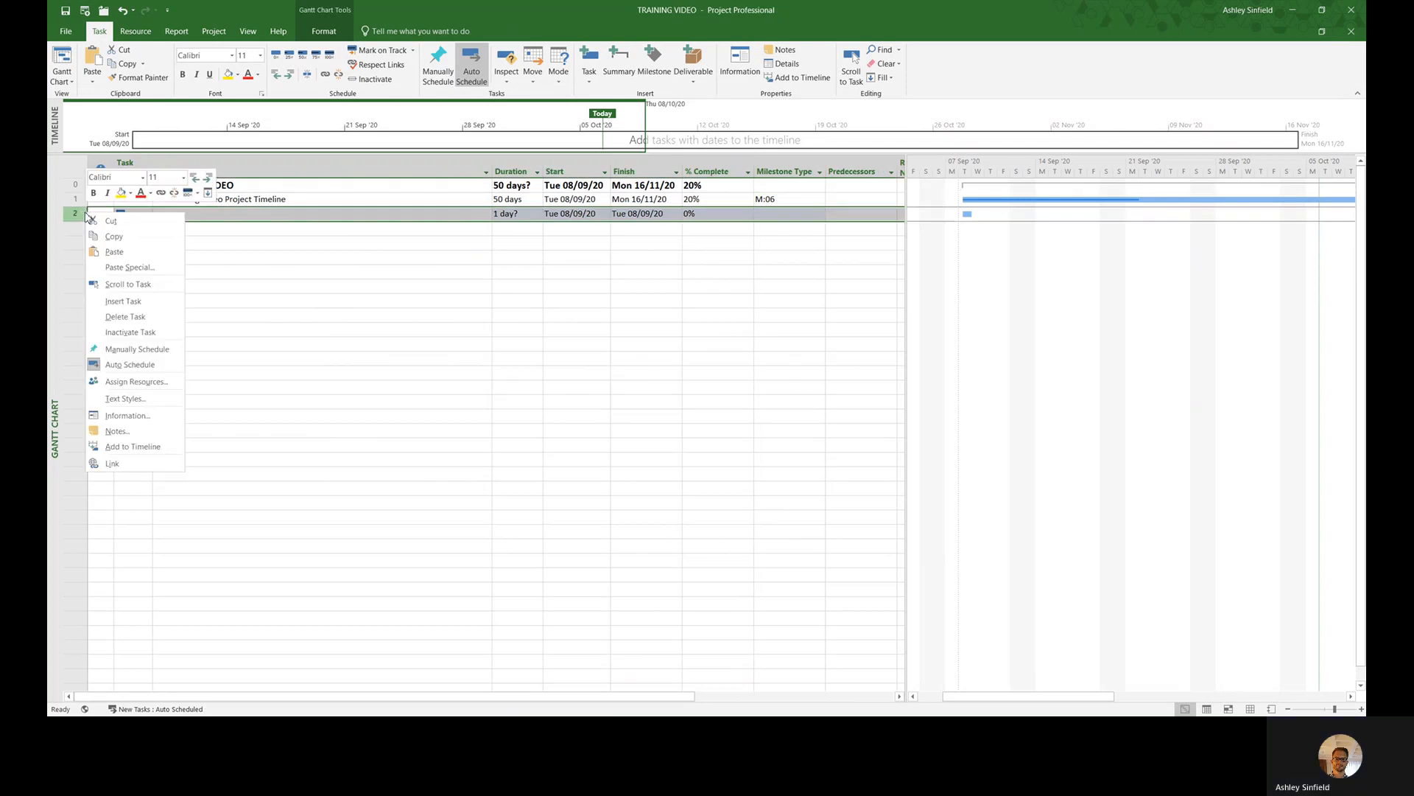
left_click(124, 317)
left_click(783, 227)
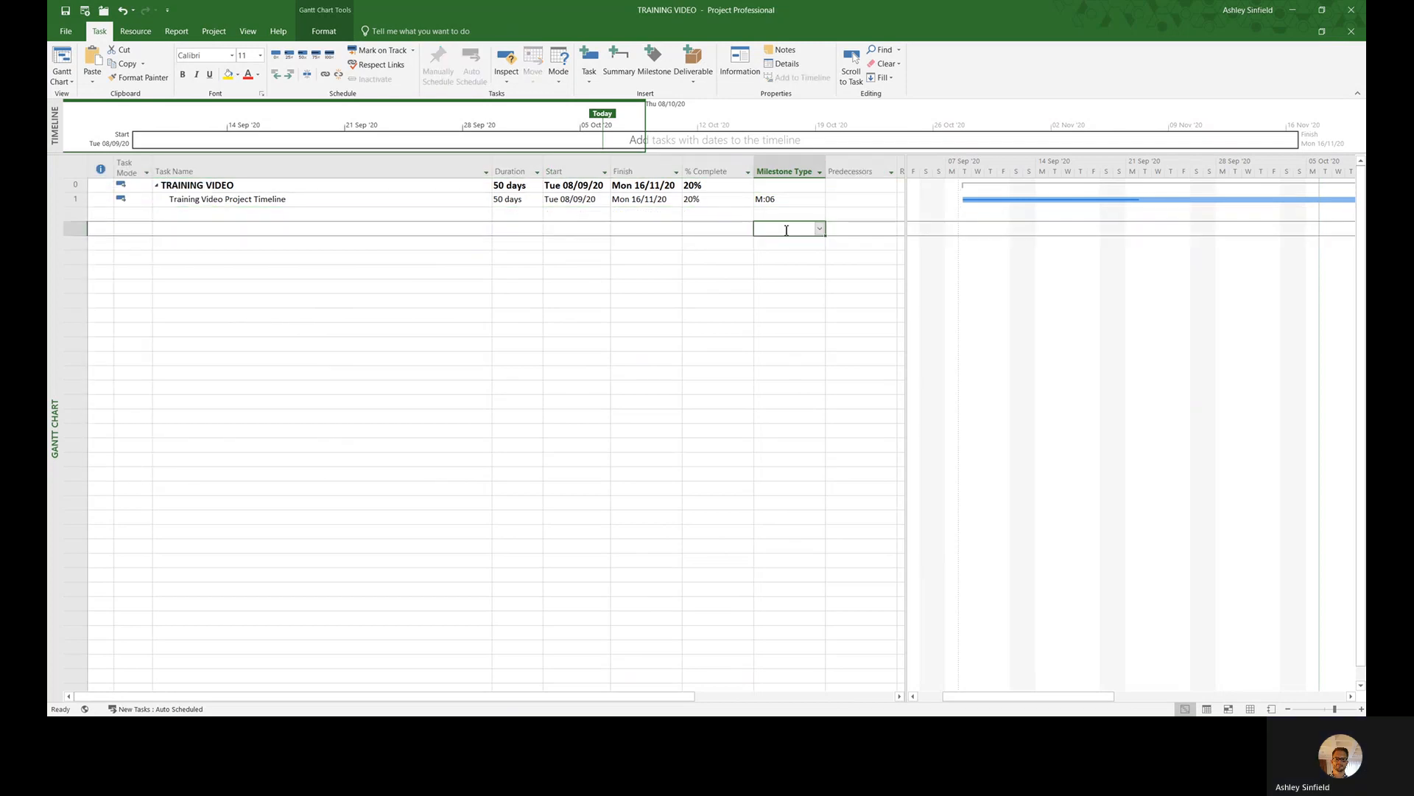
left_click(274, 214)
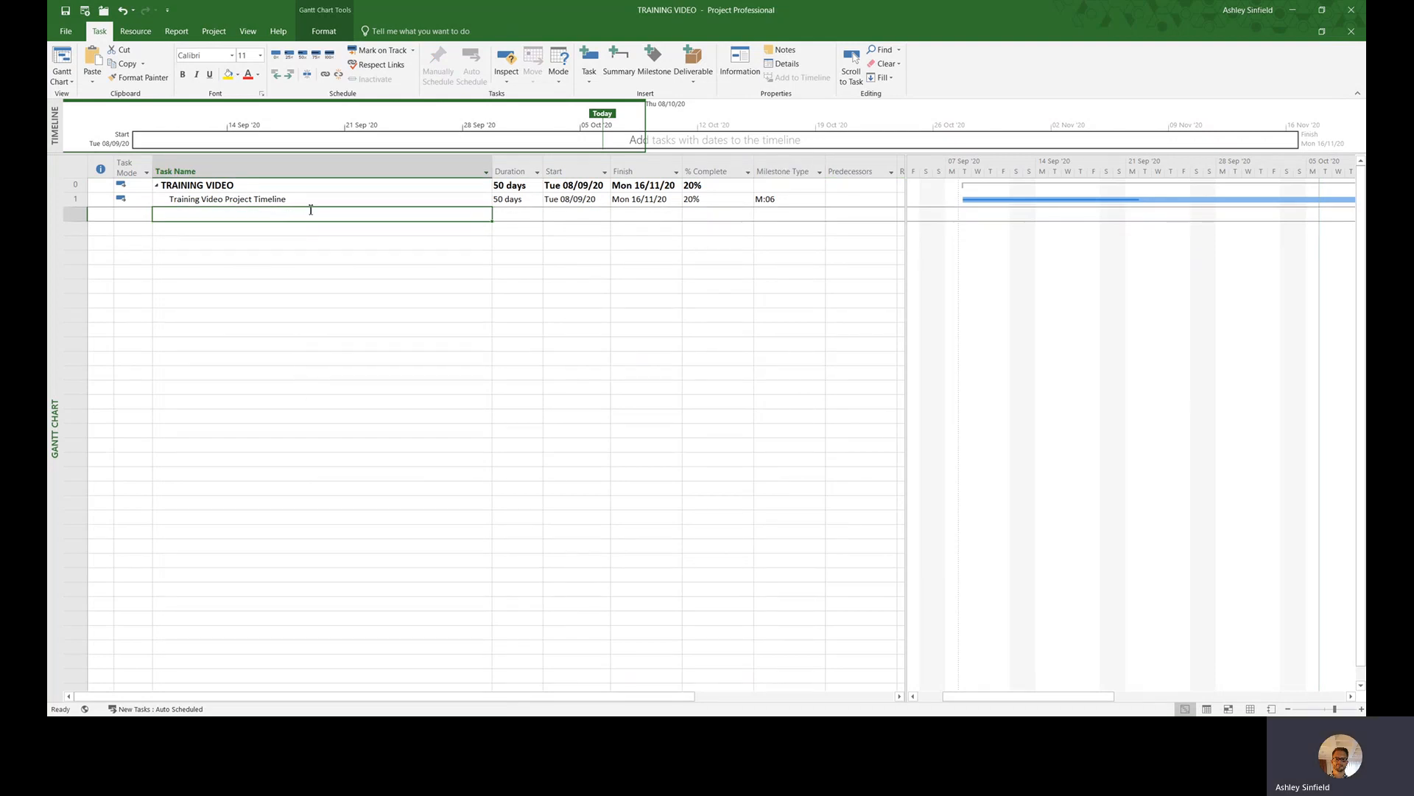
left_click(795, 213)
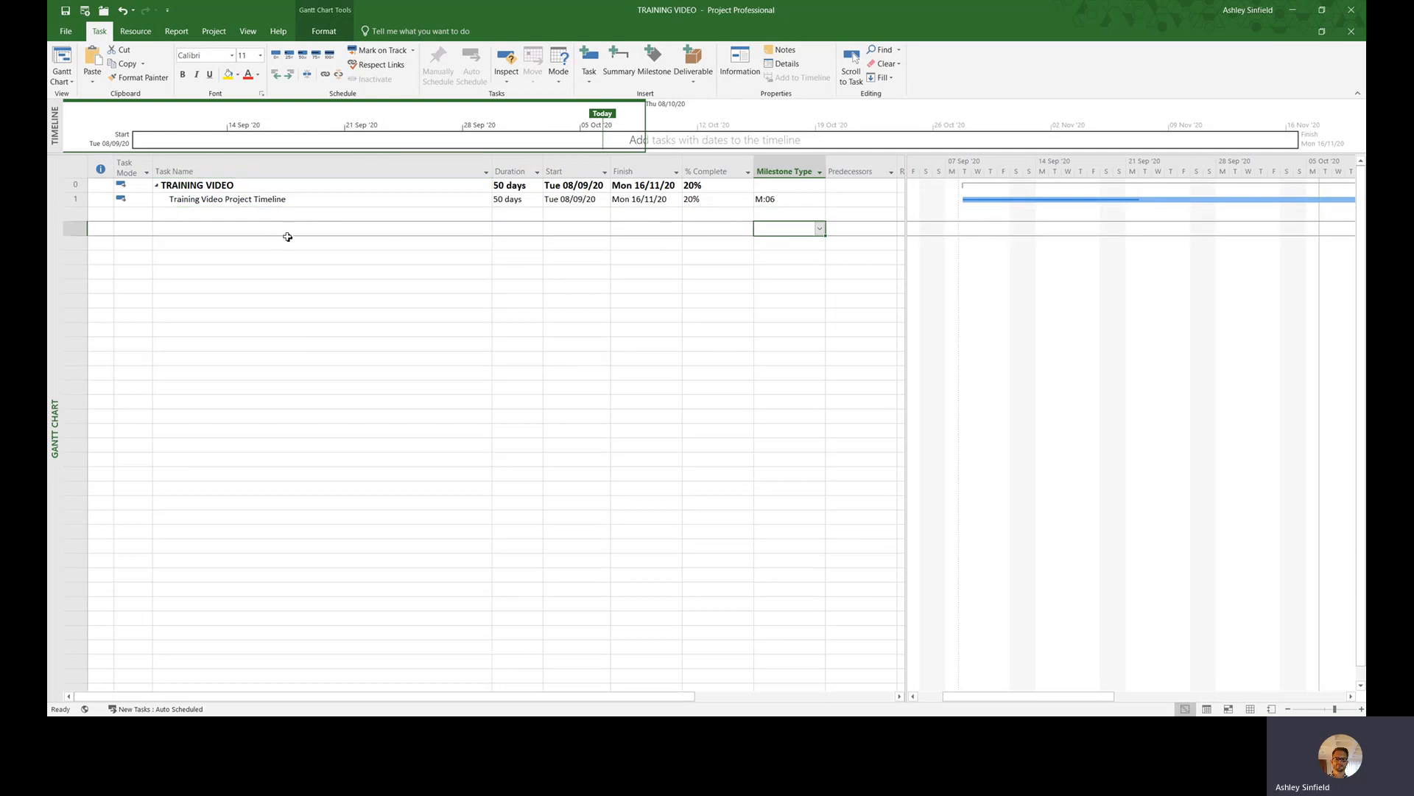
left_click(289, 243)
left_click(295, 214)
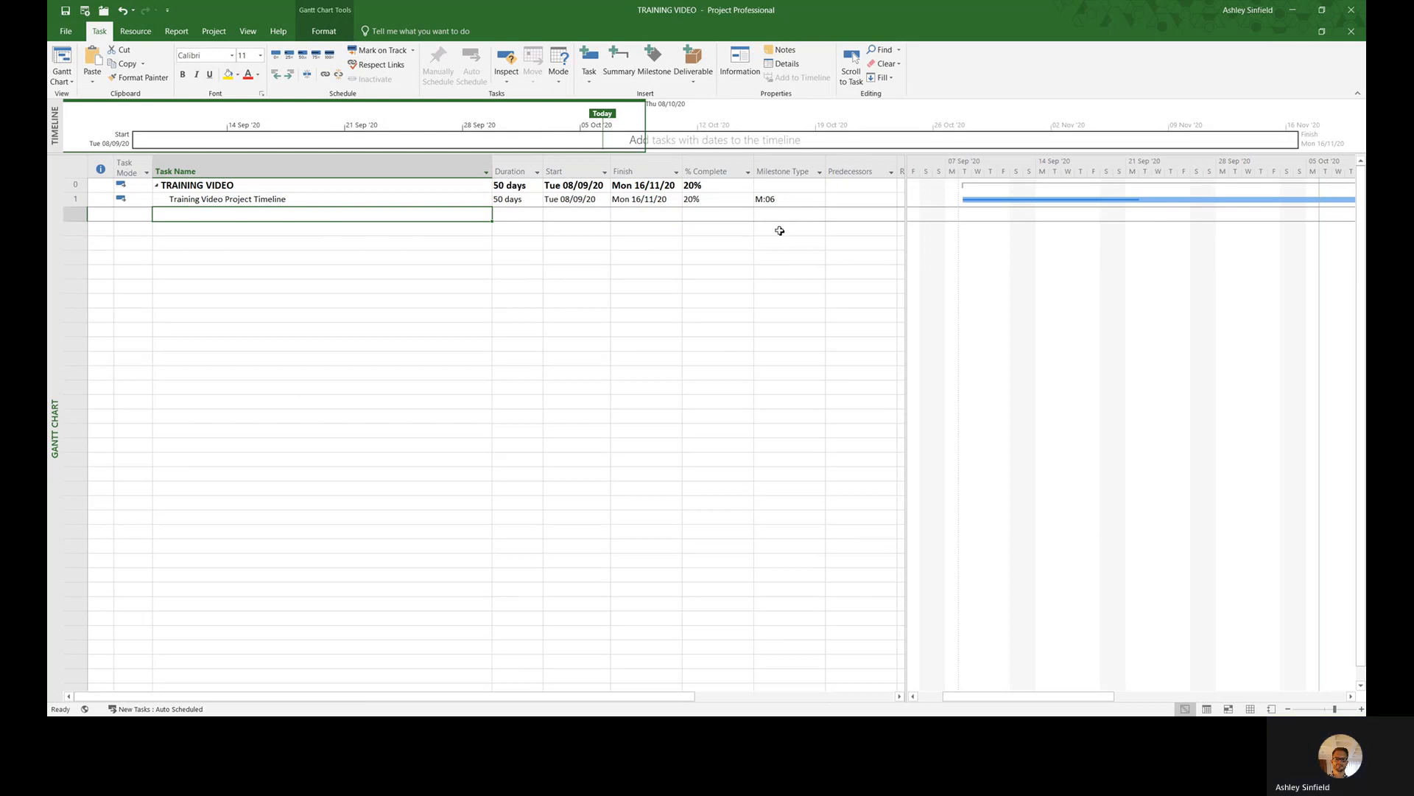
left_click(253, 200)
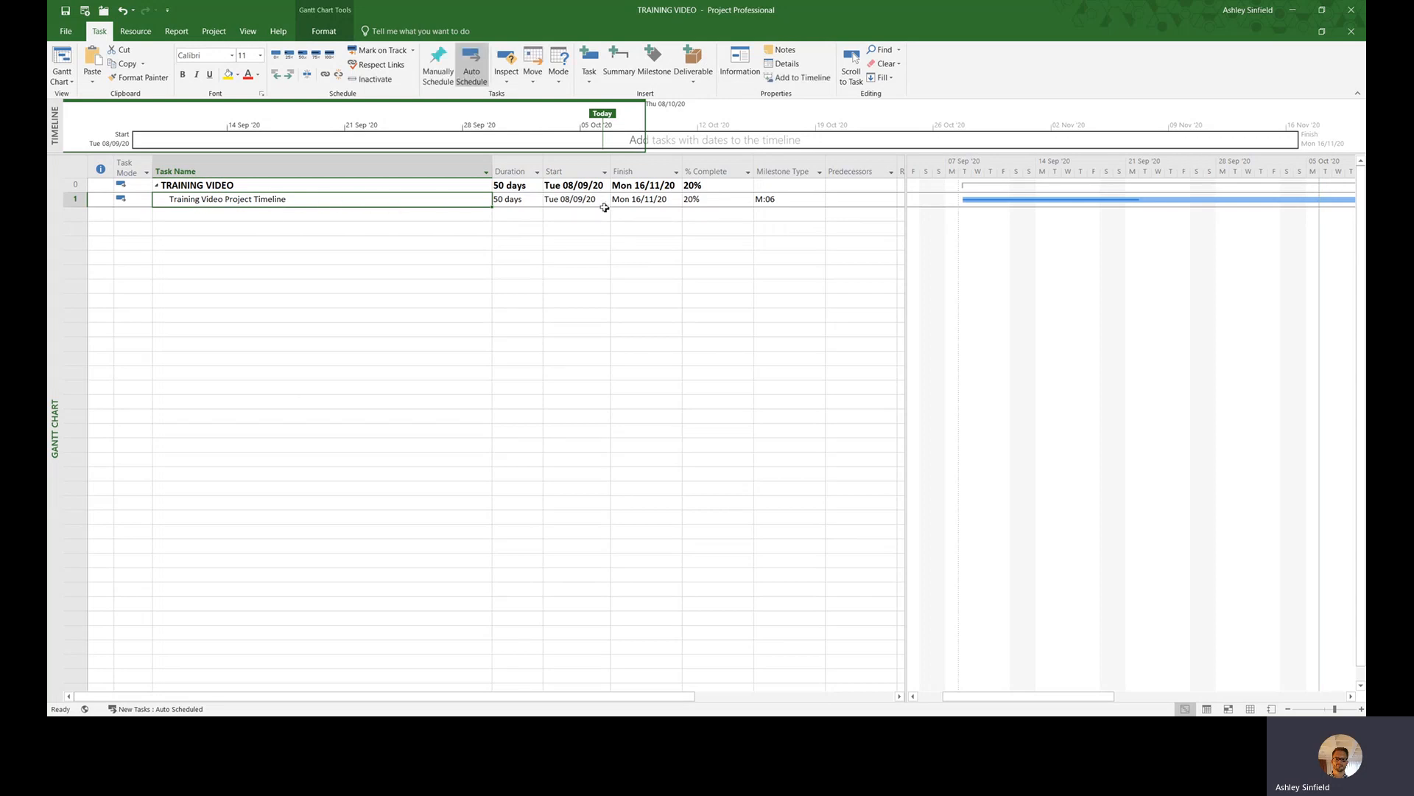
left_click(297, 207)
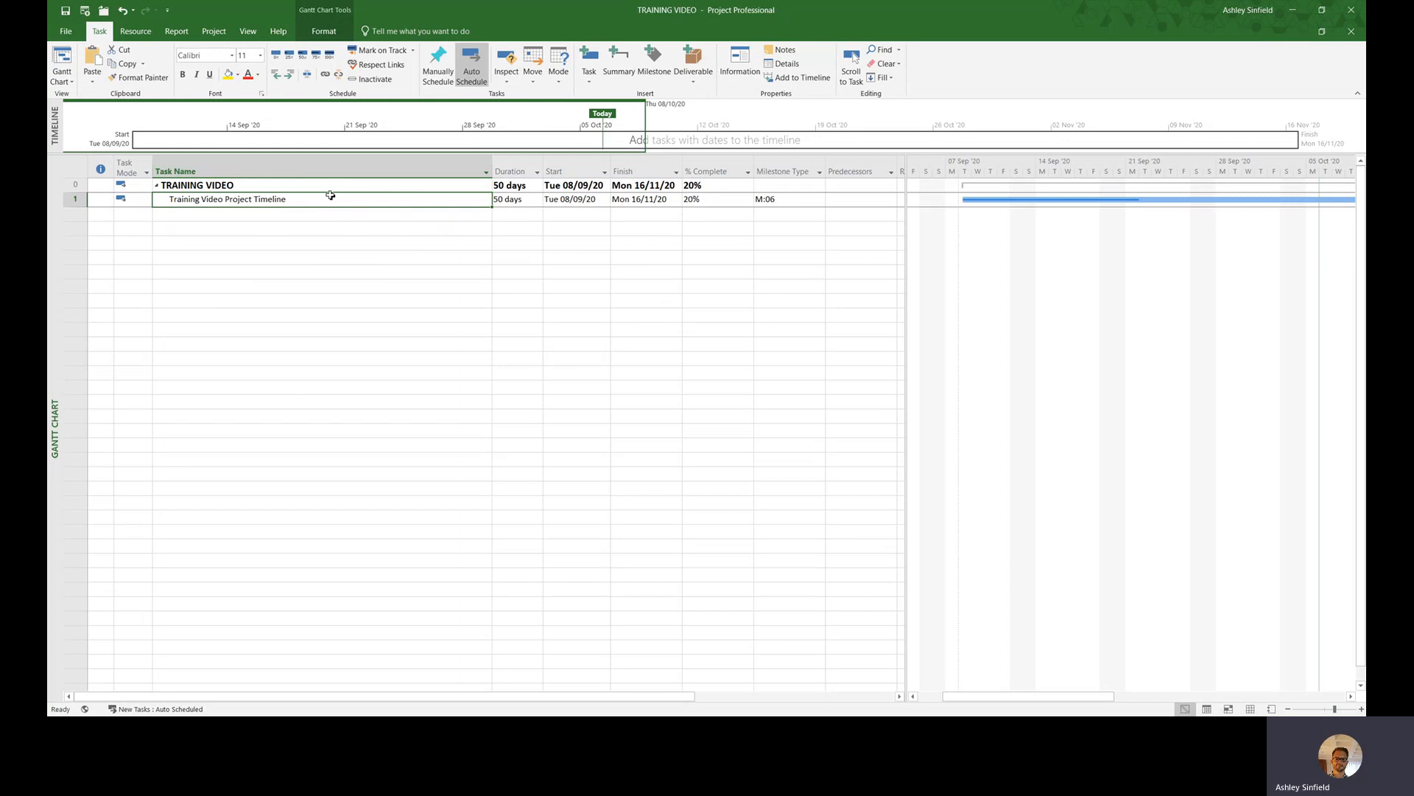
Publish the TRAINING VIDEO project, and close the file while checking it in.
left_click(85, 13)
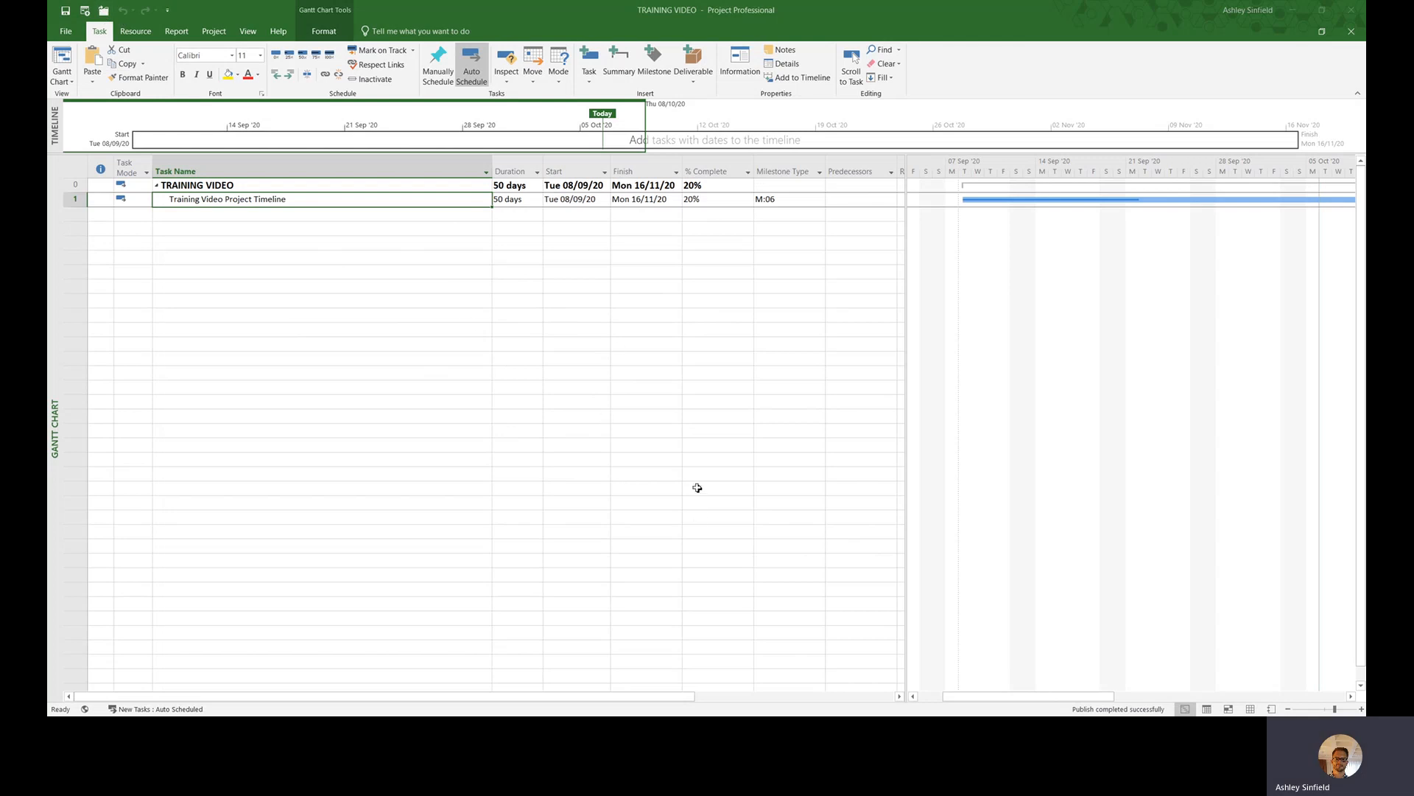
left_click(104, 11)
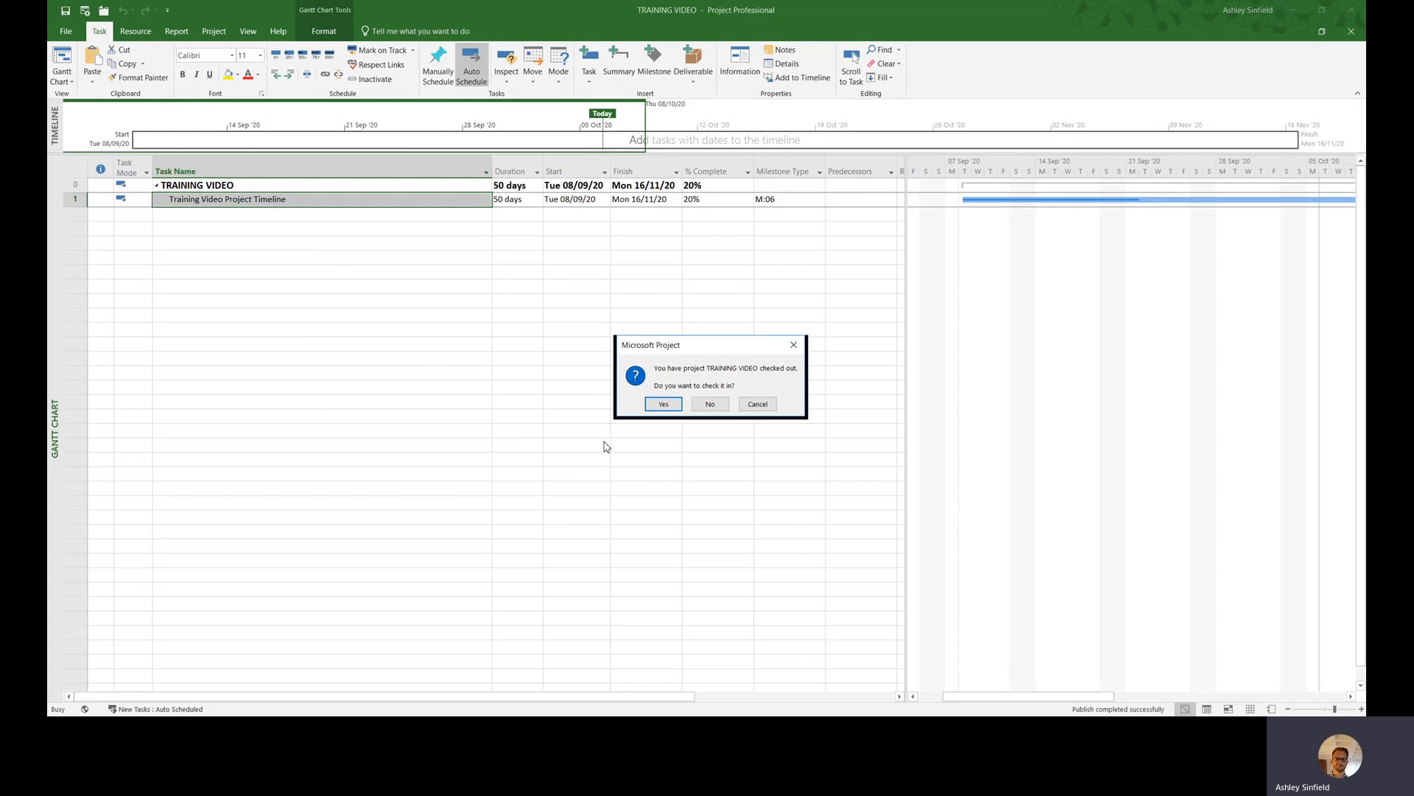
left_click(664, 405)
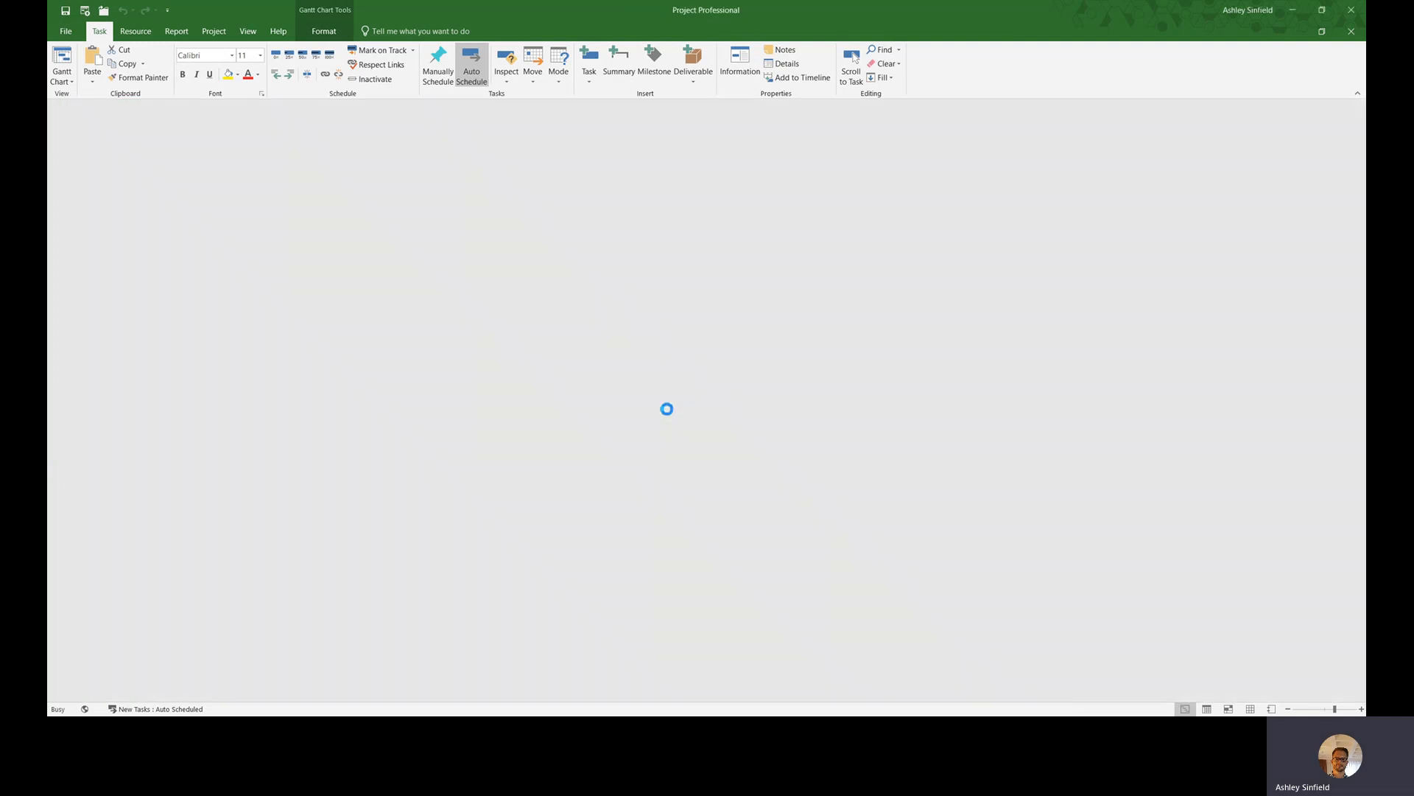